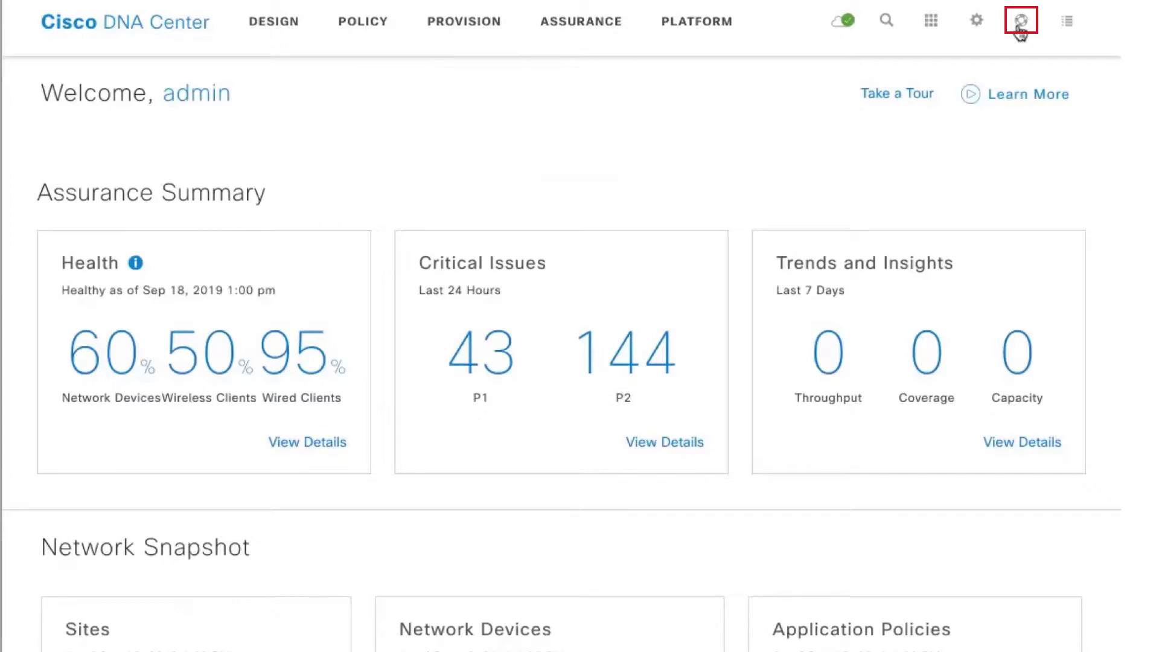
Check the DNA Center version, then review both 9800 WLCs' columns in the Provision inventory.
{"action": "left_click", "coordinate": [1020, 30]}
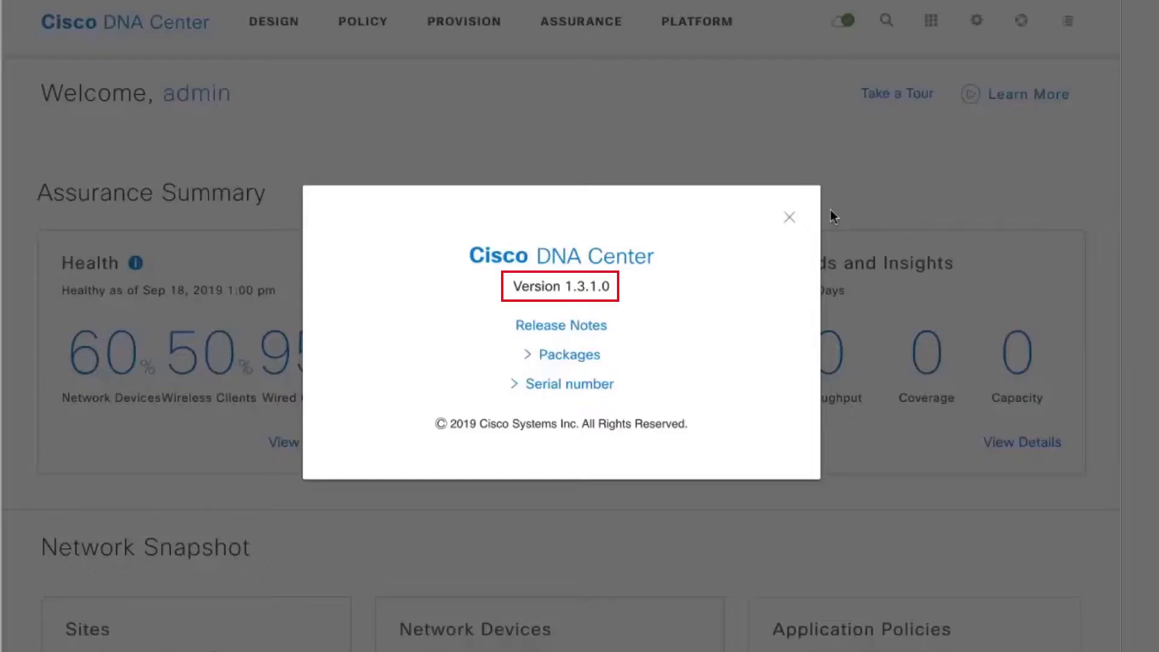
{"action": "left_click", "coordinate": [790, 218]}
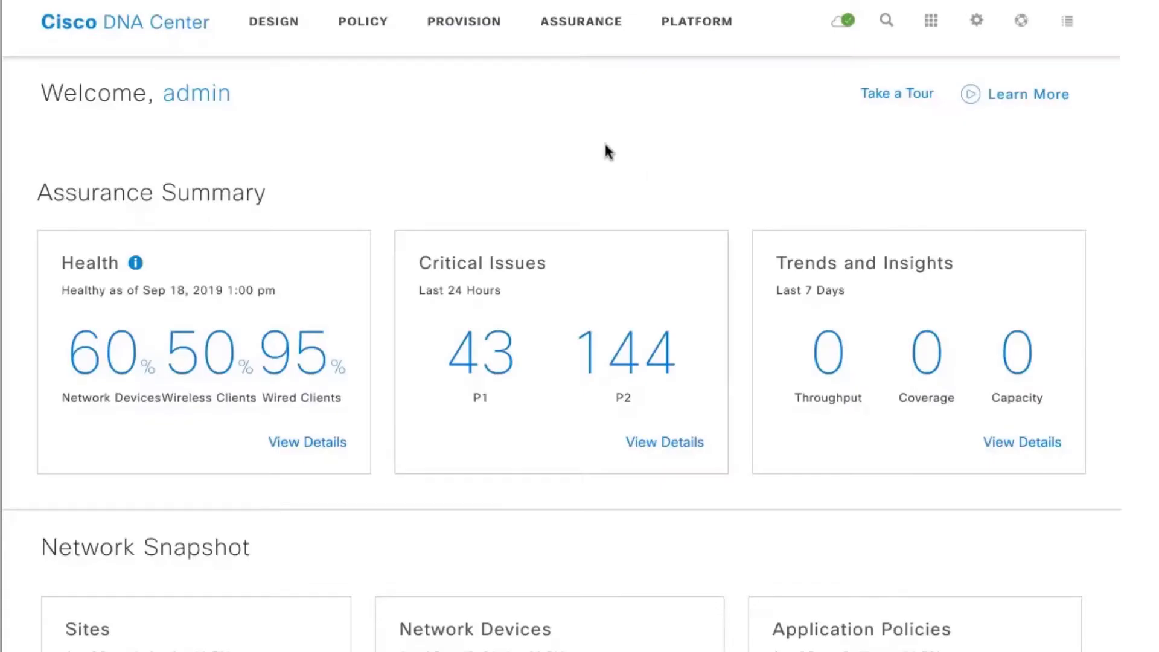
{"action": "left_click", "coordinate": [464, 24]}
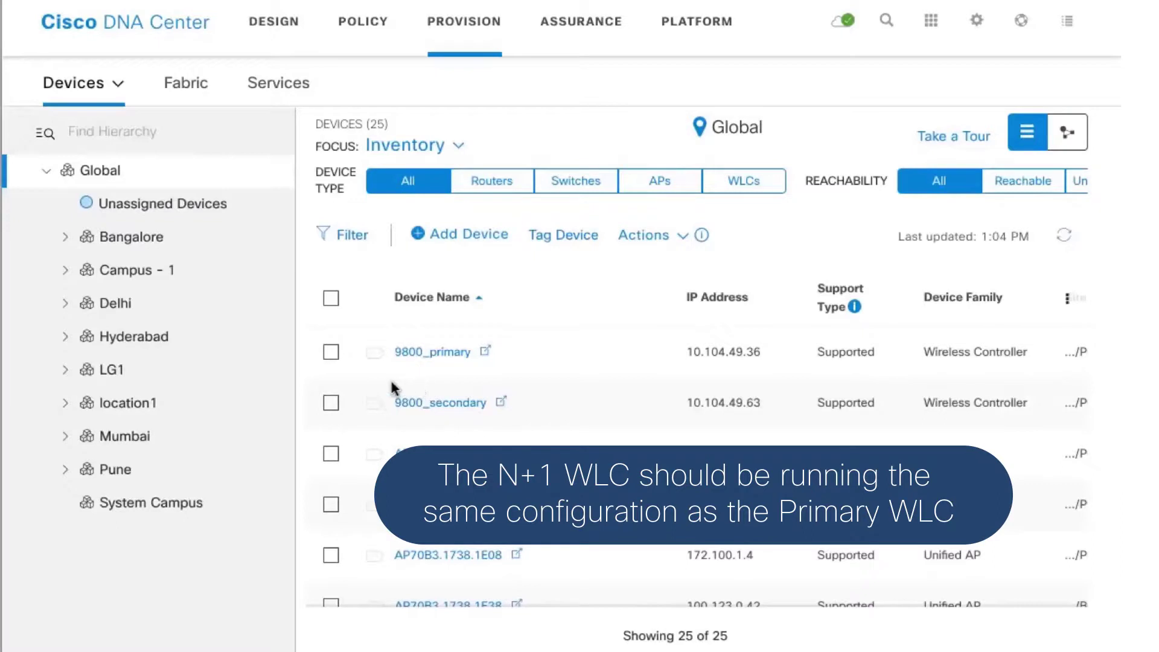
{"action": "scroll", "coordinate": [527, 385], "scroll_direction": "right", "scroll_amount": 5}
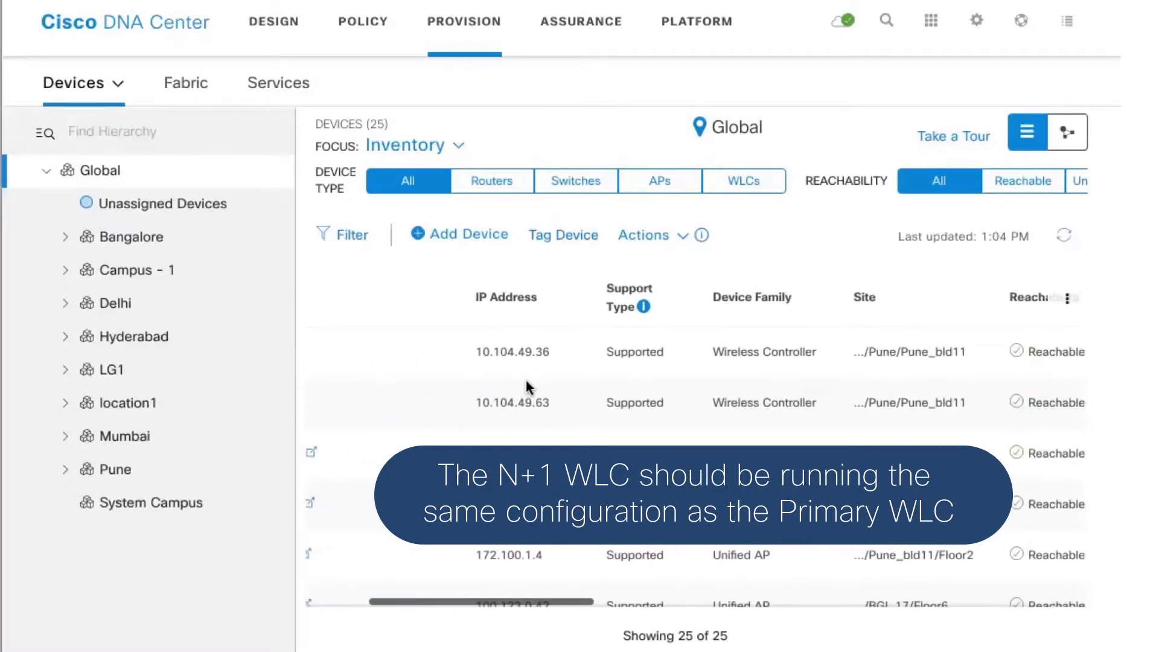
{"action": "scroll", "coordinate": [525, 381], "scroll_direction": "left", "scroll_amount": 5}
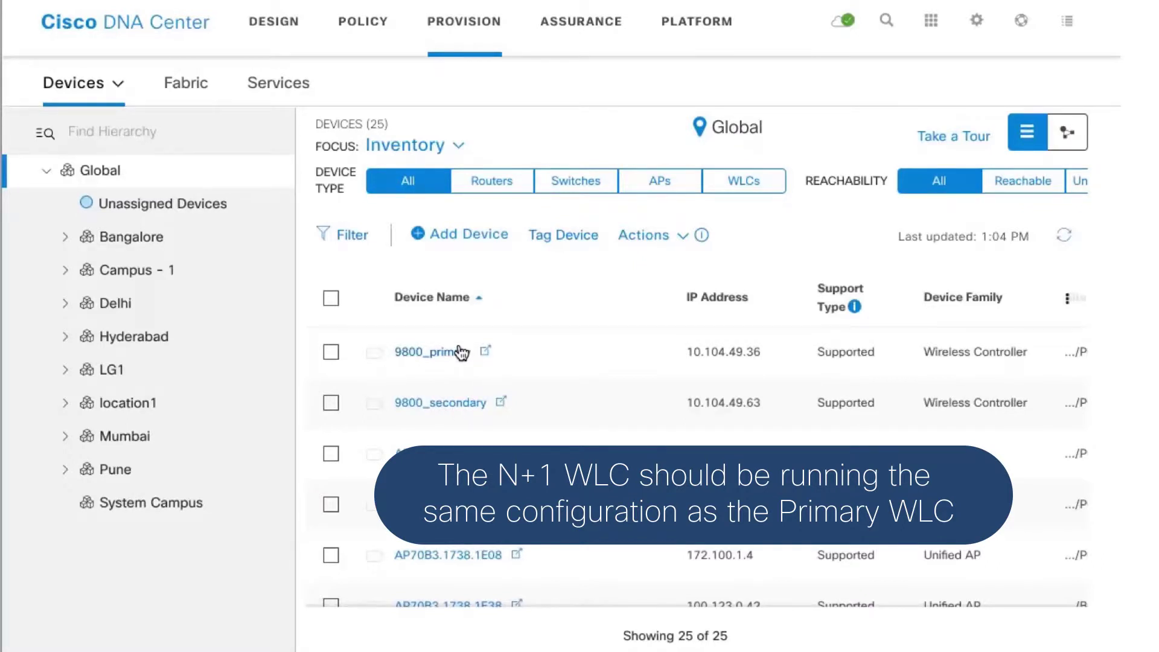
{"action": "scroll", "coordinate": [618, 348], "scroll_direction": "right", "scroll_amount": 10}
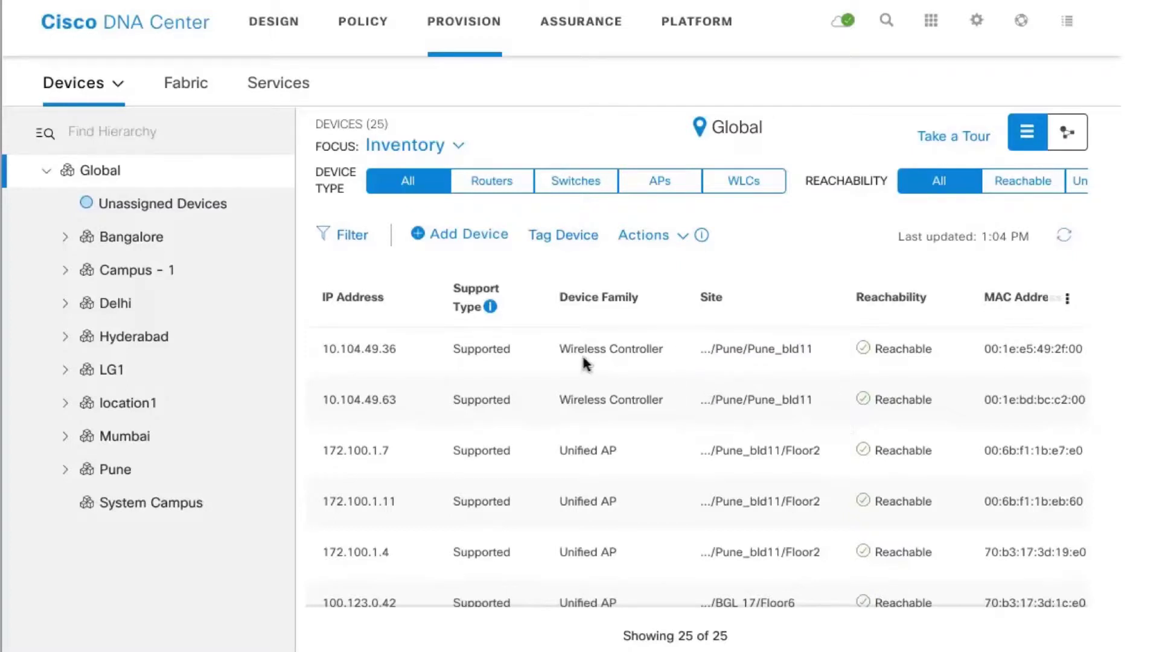
{"action": "scroll", "coordinate": [531, 365], "scroll_direction": "left", "scroll_amount": 5}
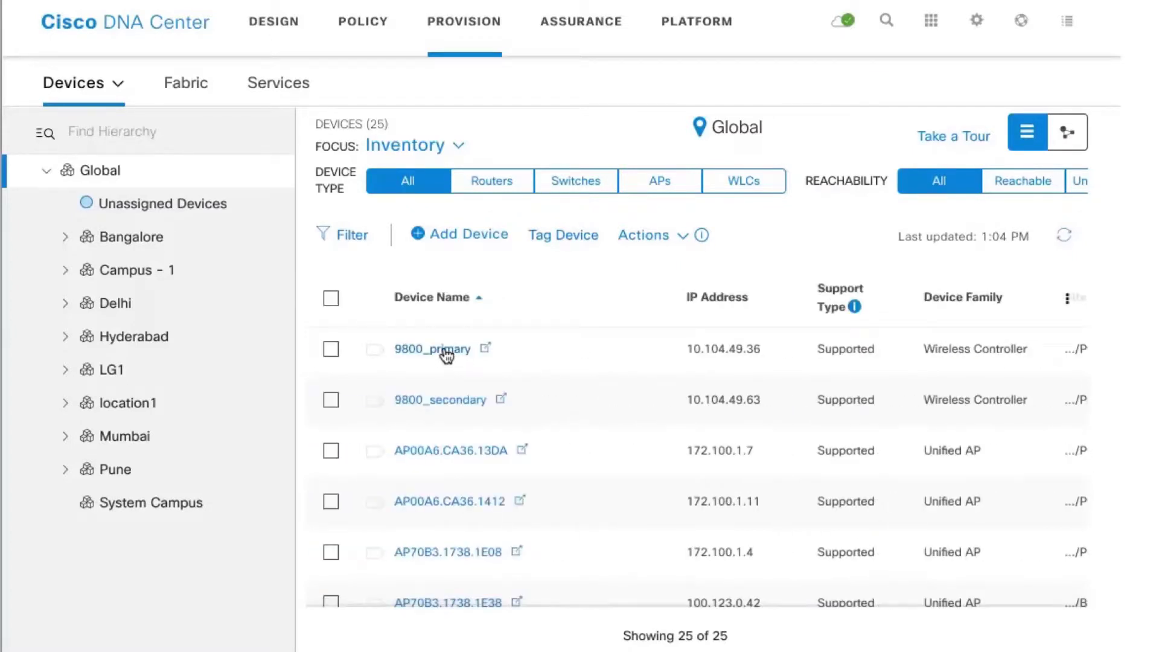
View 9800_primary's details, confirming software image 16.11.1c needs update, then reopen the panel.
{"action": "left_click", "coordinate": [444, 350]}
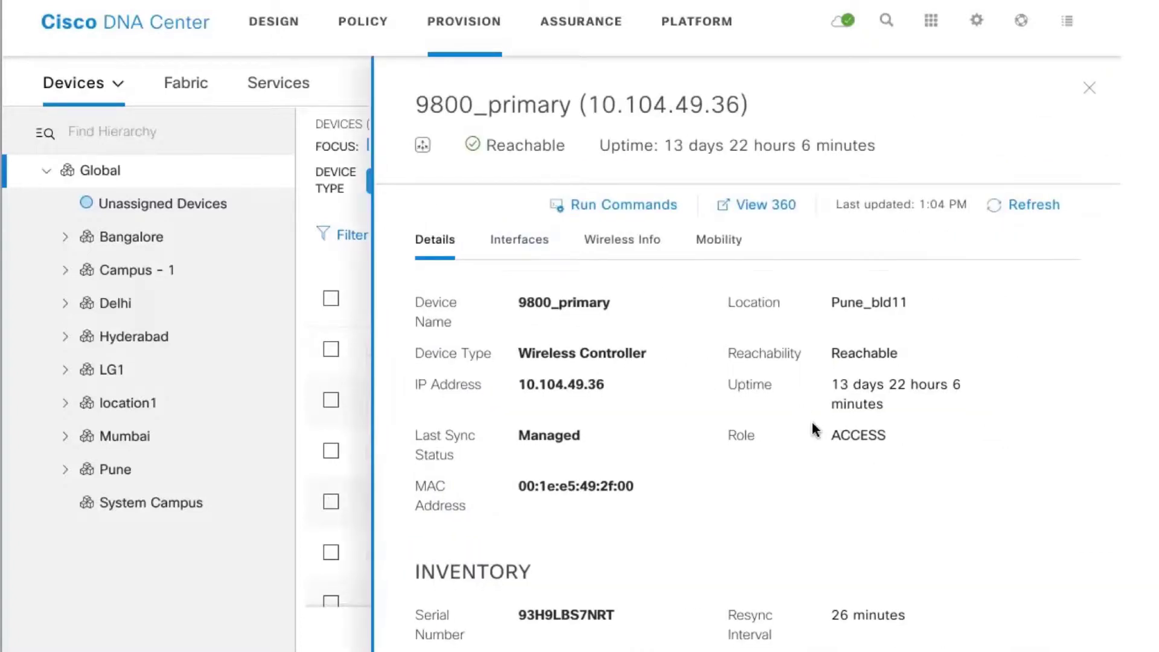
{"action": "scroll", "coordinate": [812, 423], "scroll_direction": "down", "scroll_amount": 3}
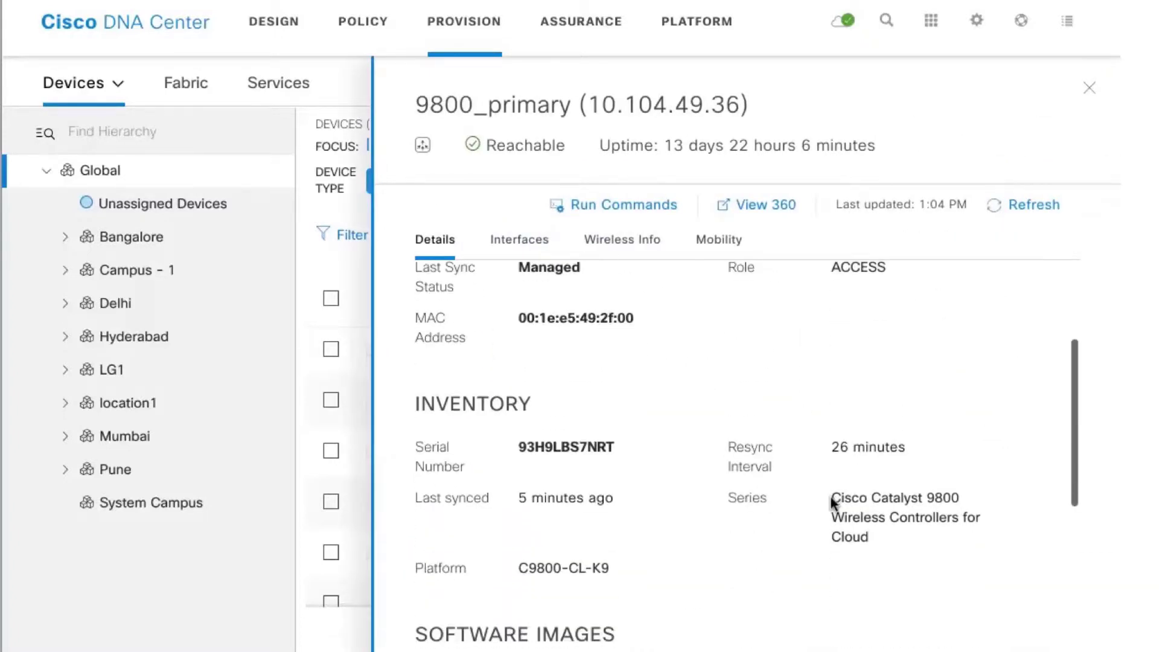
{"action": "scroll", "coordinate": [830, 500], "scroll_direction": "down", "scroll_amount": 5}
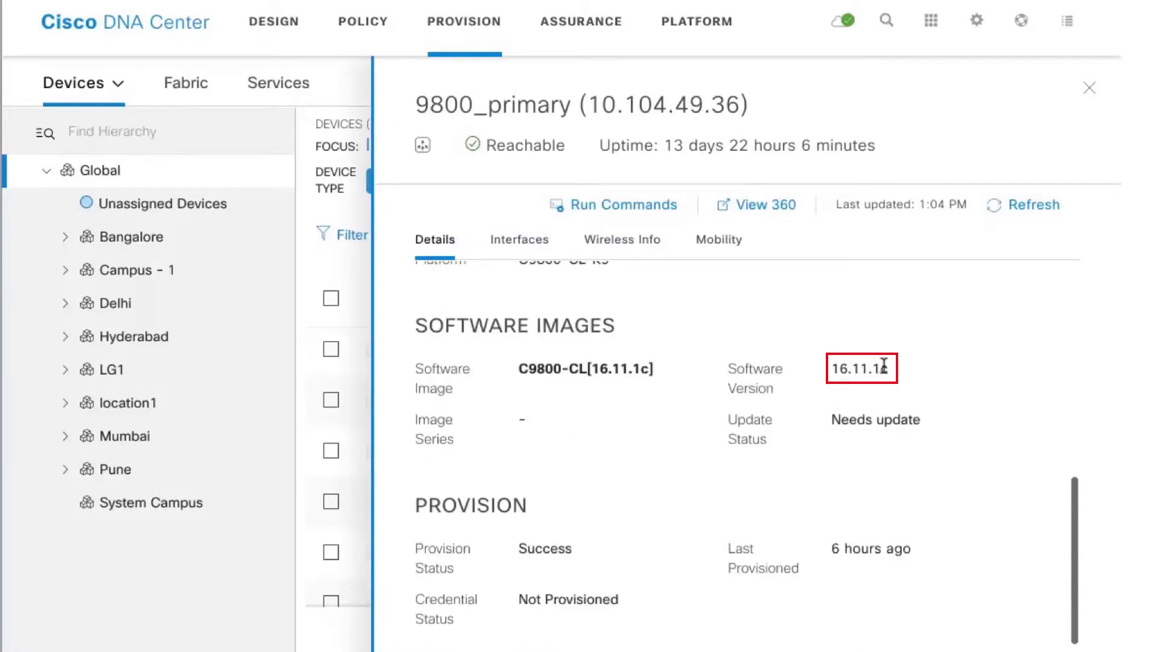
{"action": "left_click", "coordinate": [1089, 89]}
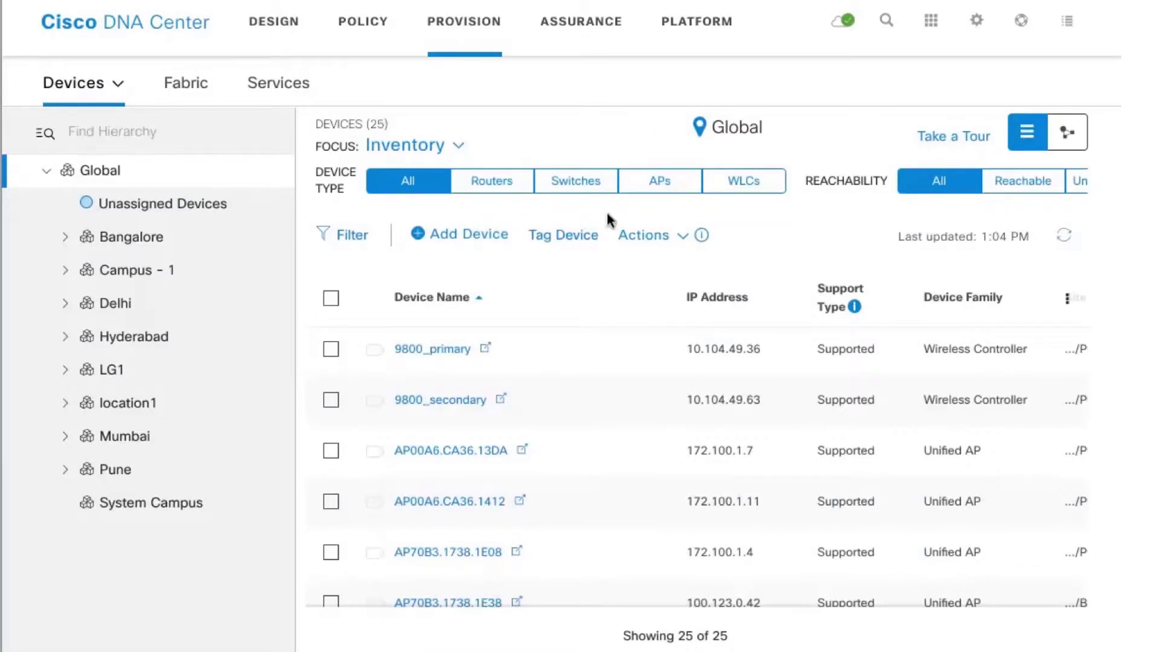
{"action": "left_click", "coordinate": [452, 350]}
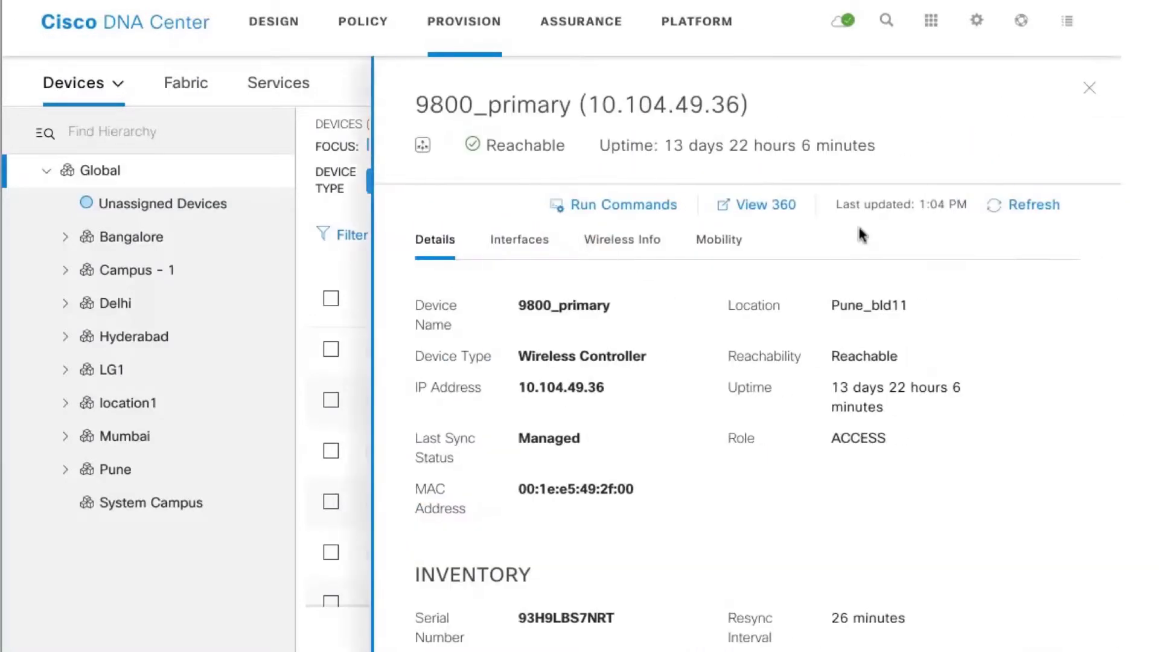
{"action": "left_click", "coordinate": [778, 208]}
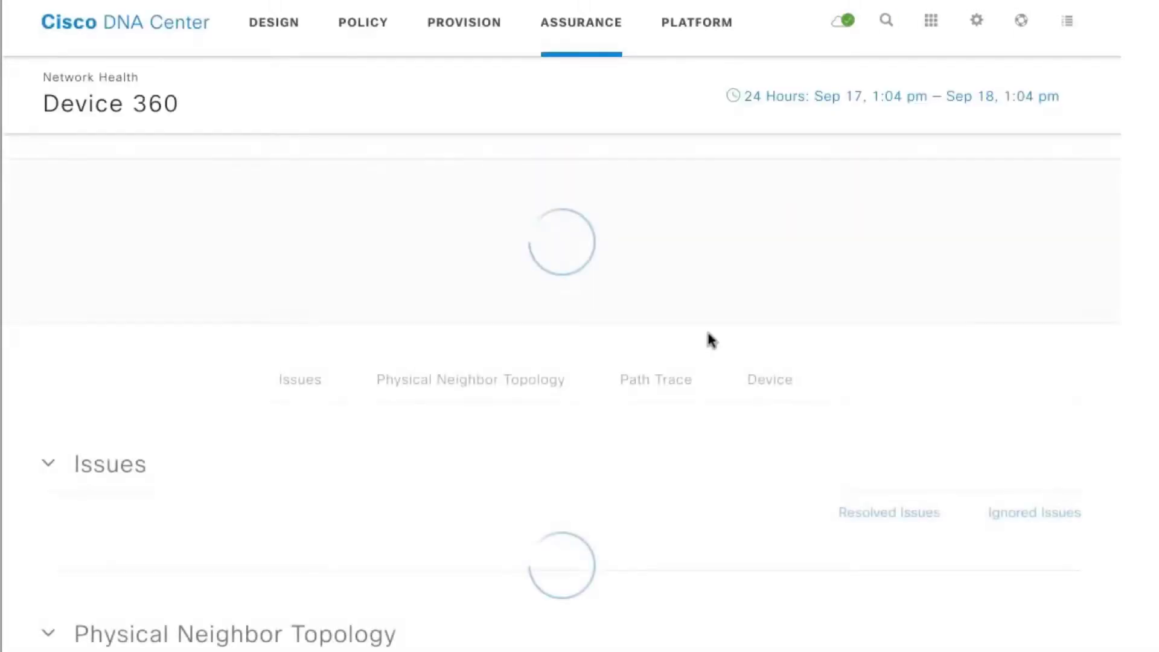
{"action": "left_click", "coordinate": [695, 381]}
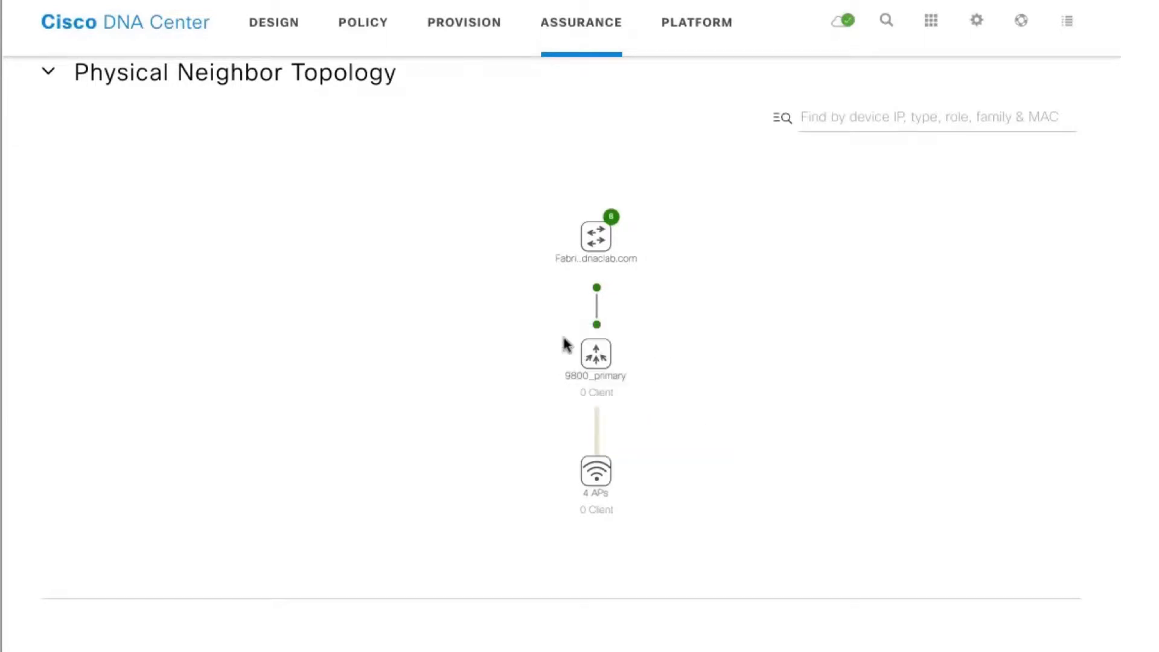
{"action": "mouse_move", "coordinate": [615, 337]}
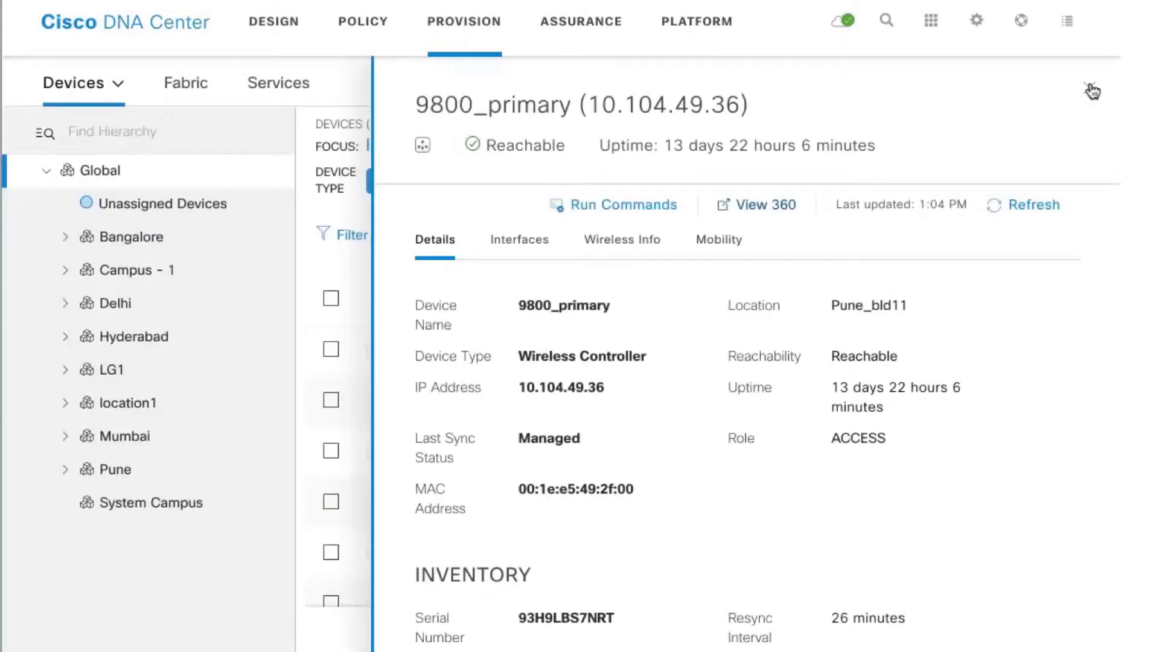
Switch the device inventory Focus to Software Images and review the Software Image column.
{"action": "left_click", "coordinate": [1091, 90]}
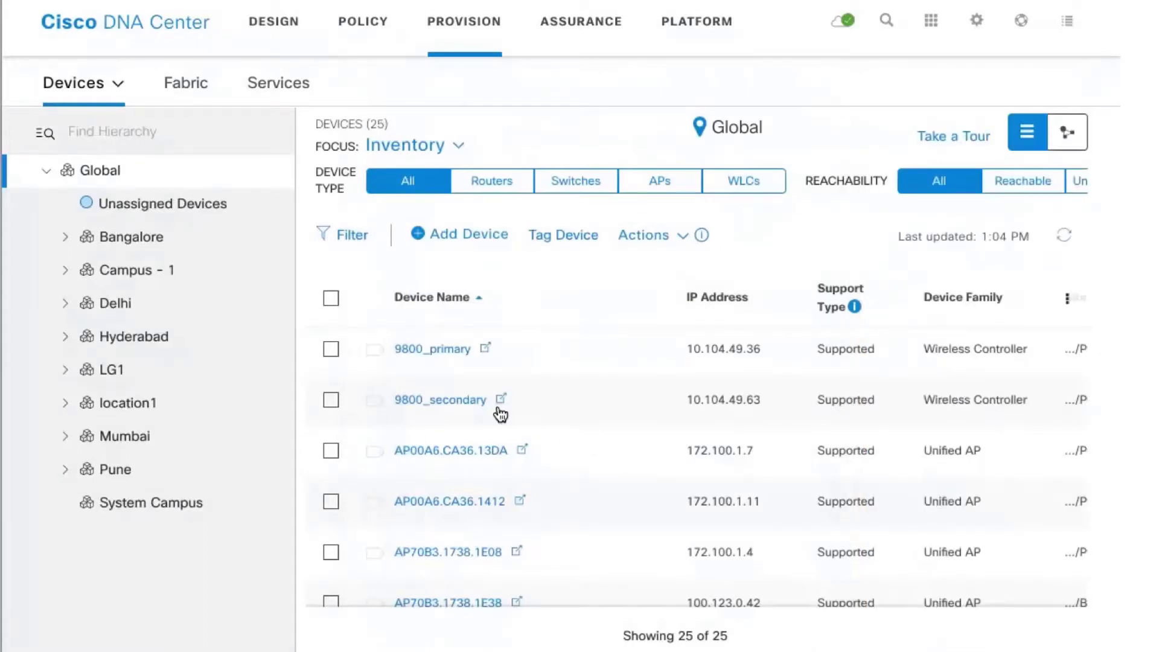
{"action": "left_click", "coordinate": [459, 145]}
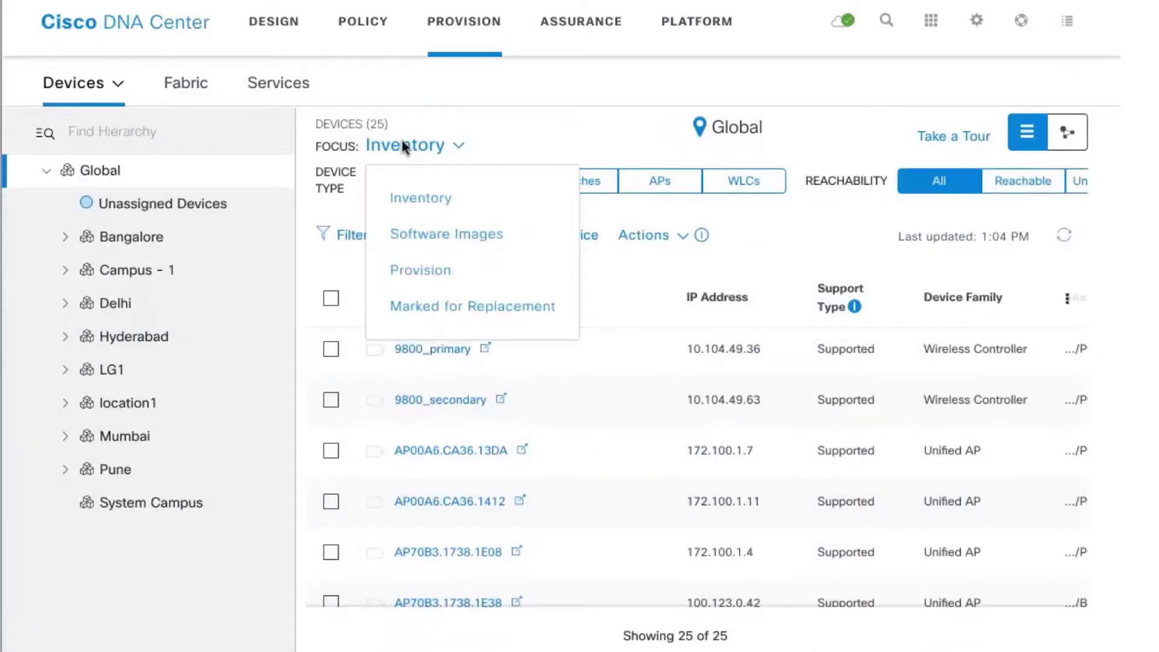
{"action": "left_click", "coordinate": [424, 244]}
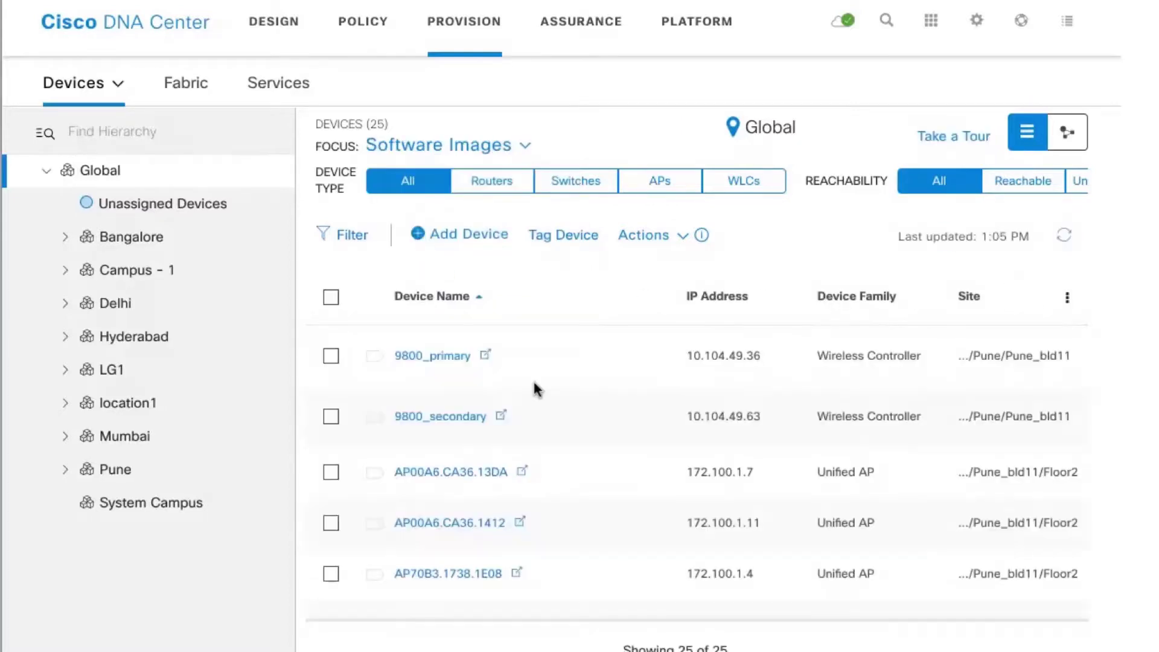
{"action": "scroll", "coordinate": [730, 412], "scroll_direction": "right", "scroll_amount": 5}
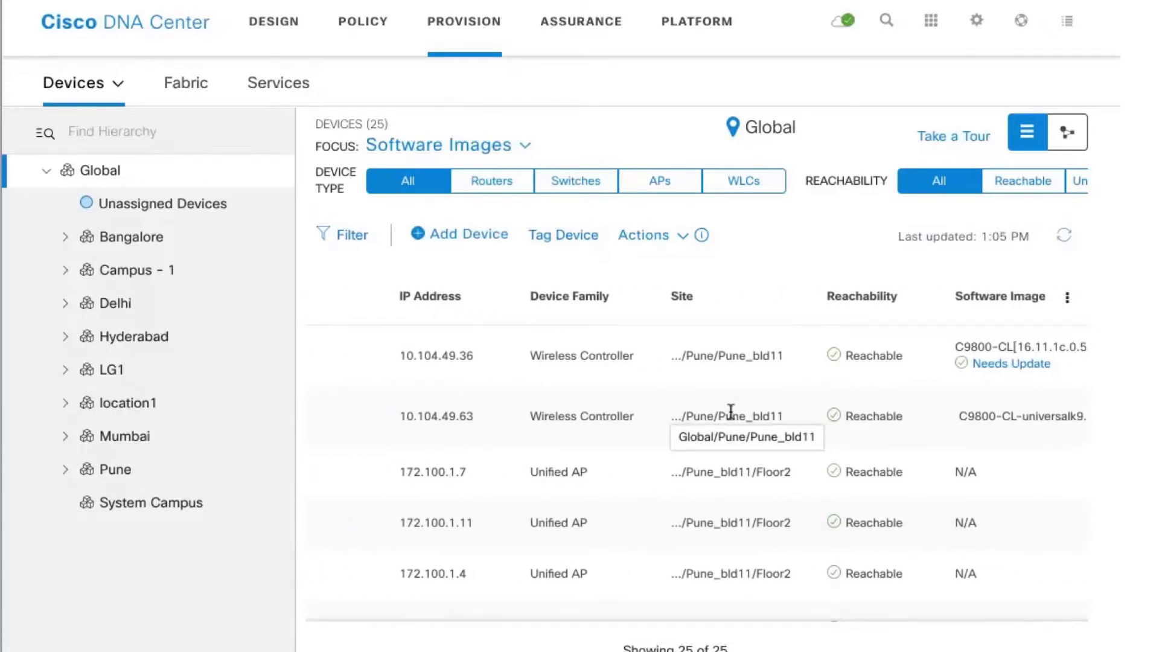
{"action": "scroll", "coordinate": [849, 423], "scroll_direction": "left", "scroll_amount": 5}
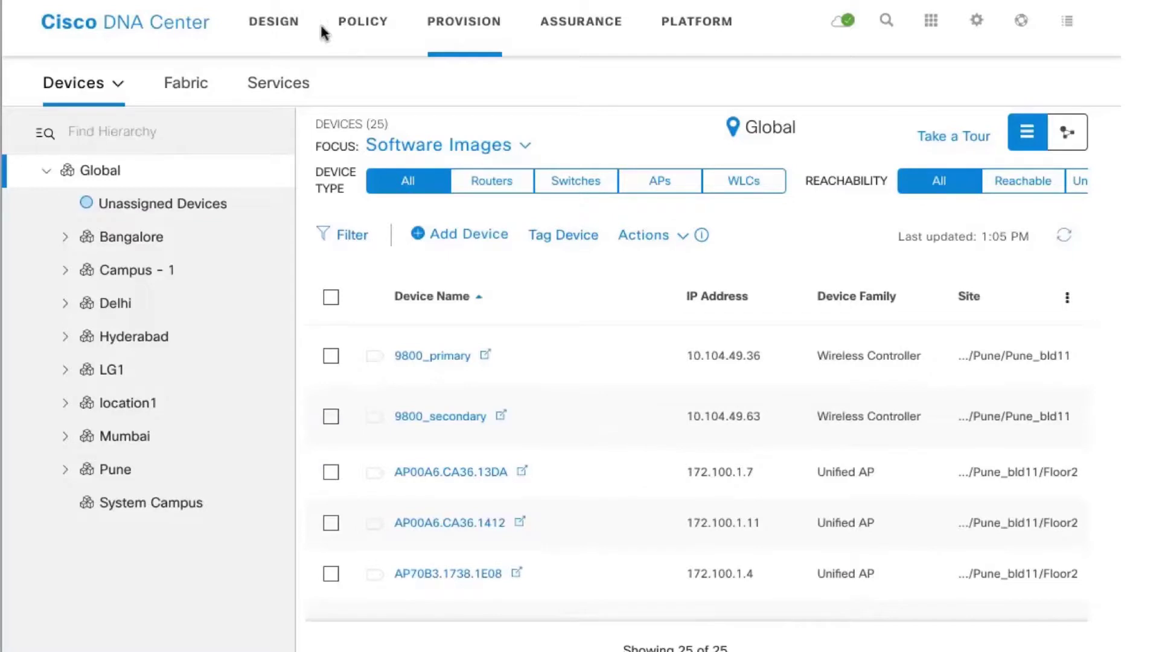
Open the Design Image Repository and find the Catalyst 9800-CL golden image 16.12.1.
{"action": "left_click", "coordinate": [287, 32]}
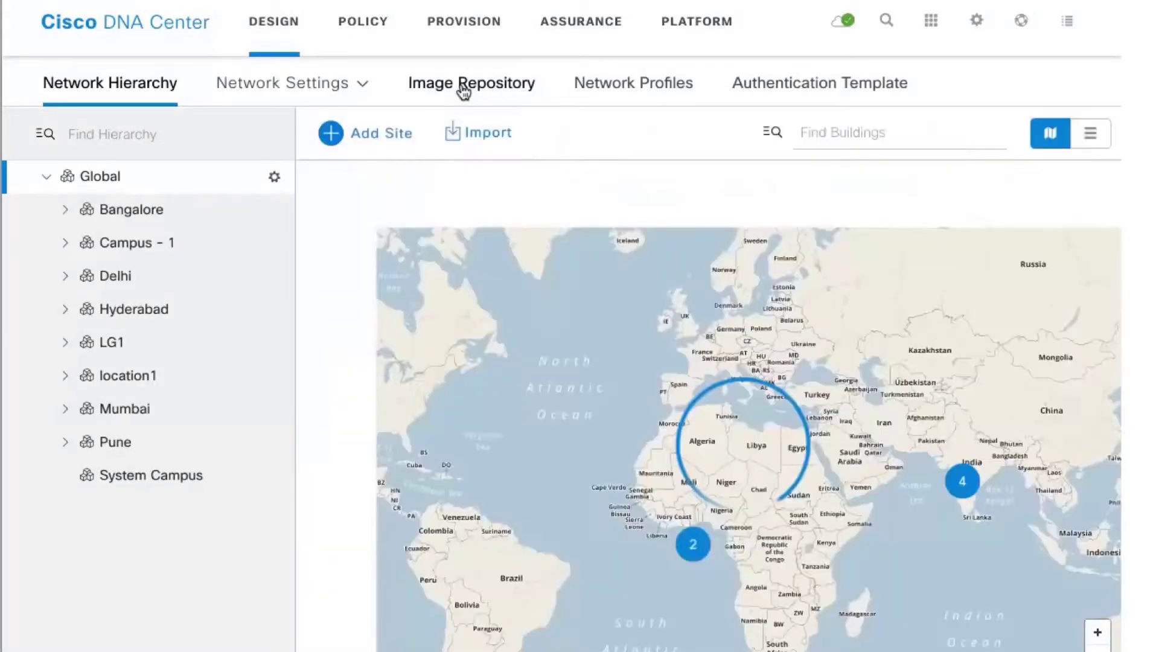
{"action": "left_click", "coordinate": [463, 92]}
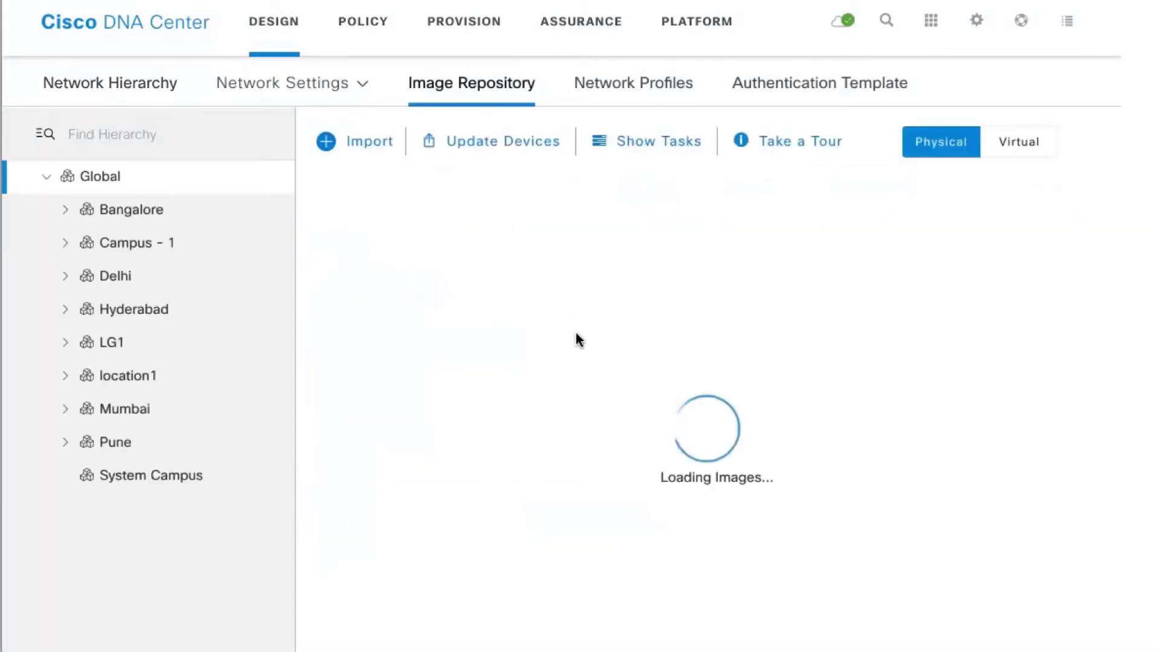
{"action": "scroll", "coordinate": [703, 427], "scroll_direction": "down", "scroll_amount": 3}
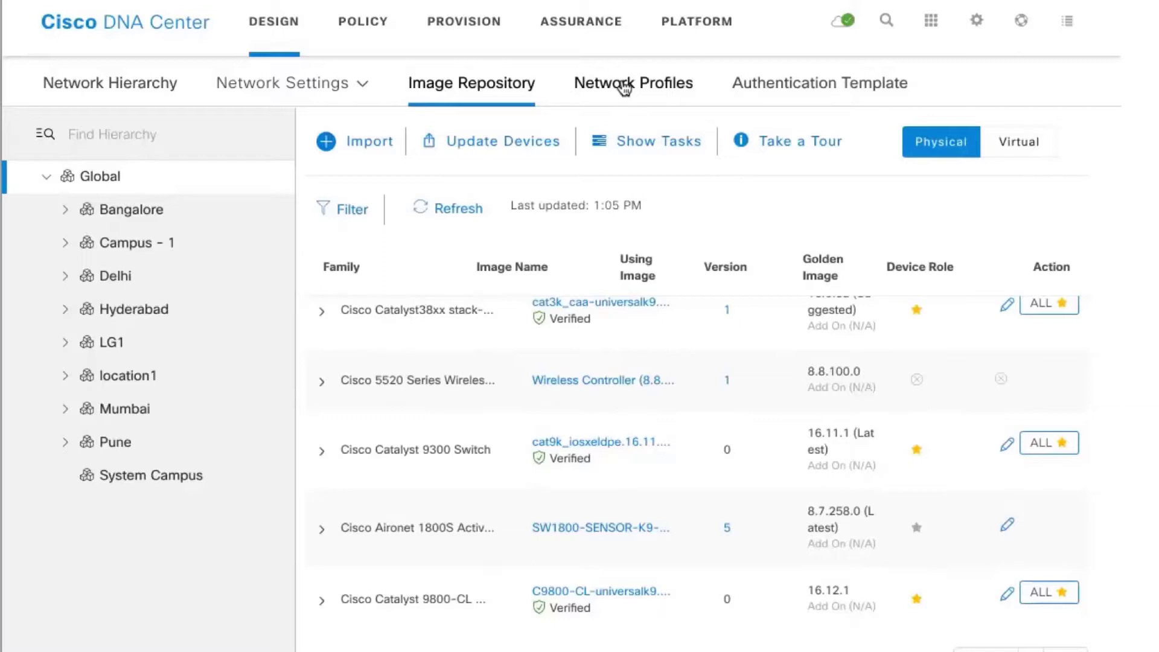
Back in the device inventory, check 9800_secondary's details showing software image 16.12.1.
{"action": "left_click", "coordinate": [481, 40]}
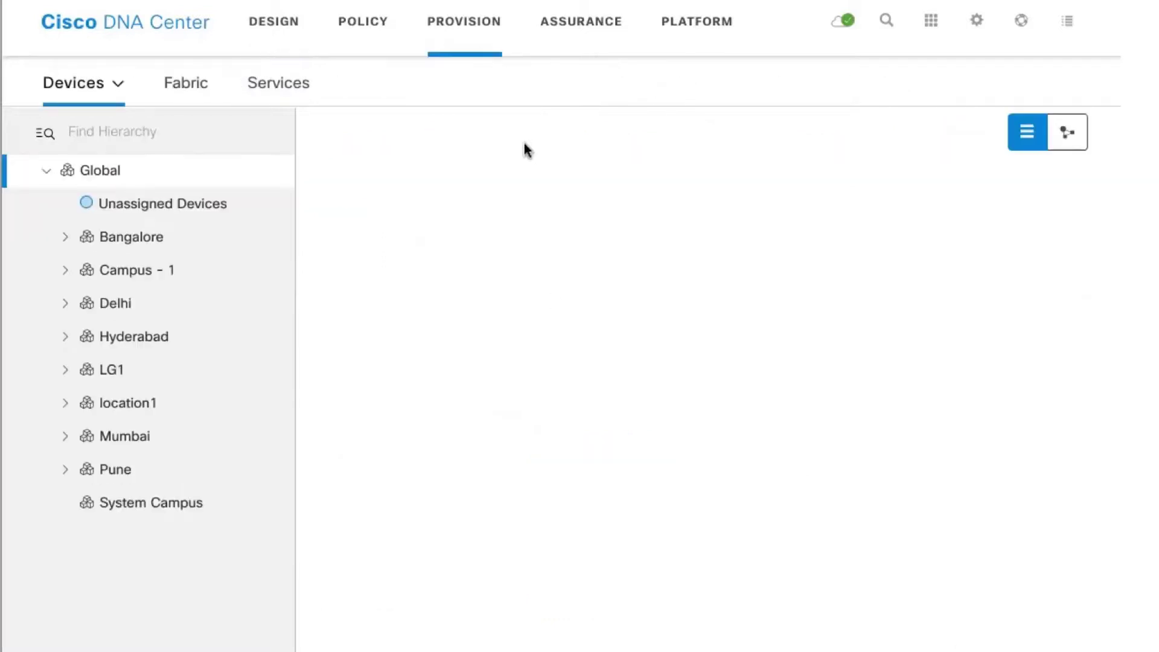
{"action": "scroll", "coordinate": [456, 486], "scroll_direction": "down", "scroll_amount": 3}
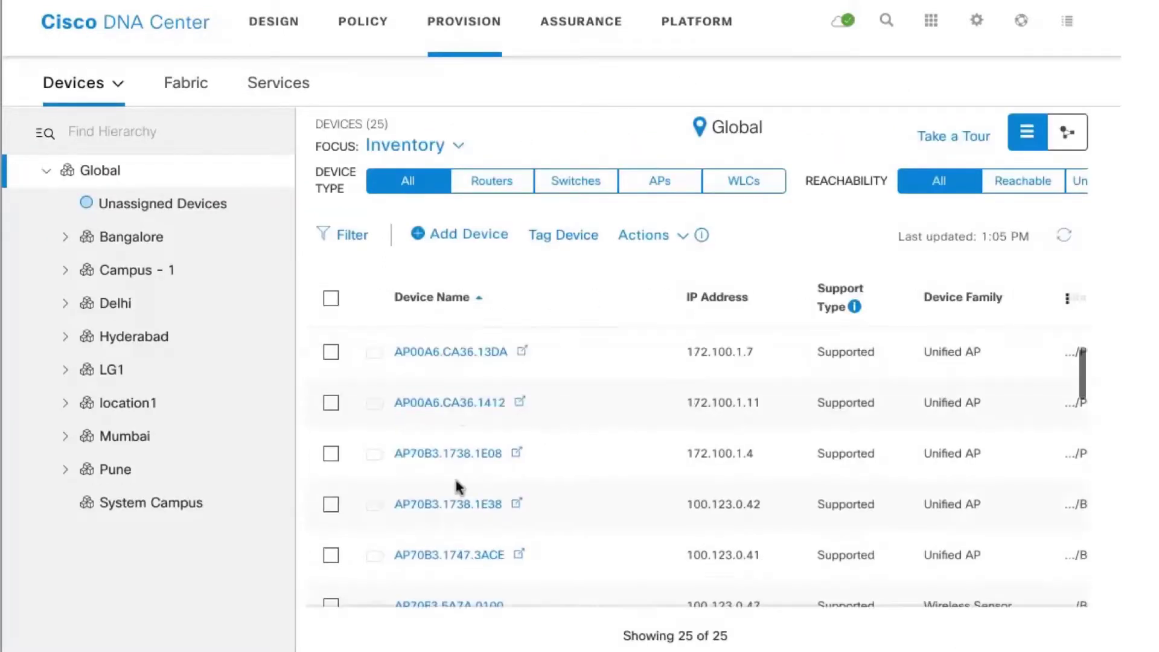
{"action": "scroll", "coordinate": [455, 486], "scroll_direction": "up", "scroll_amount": 3}
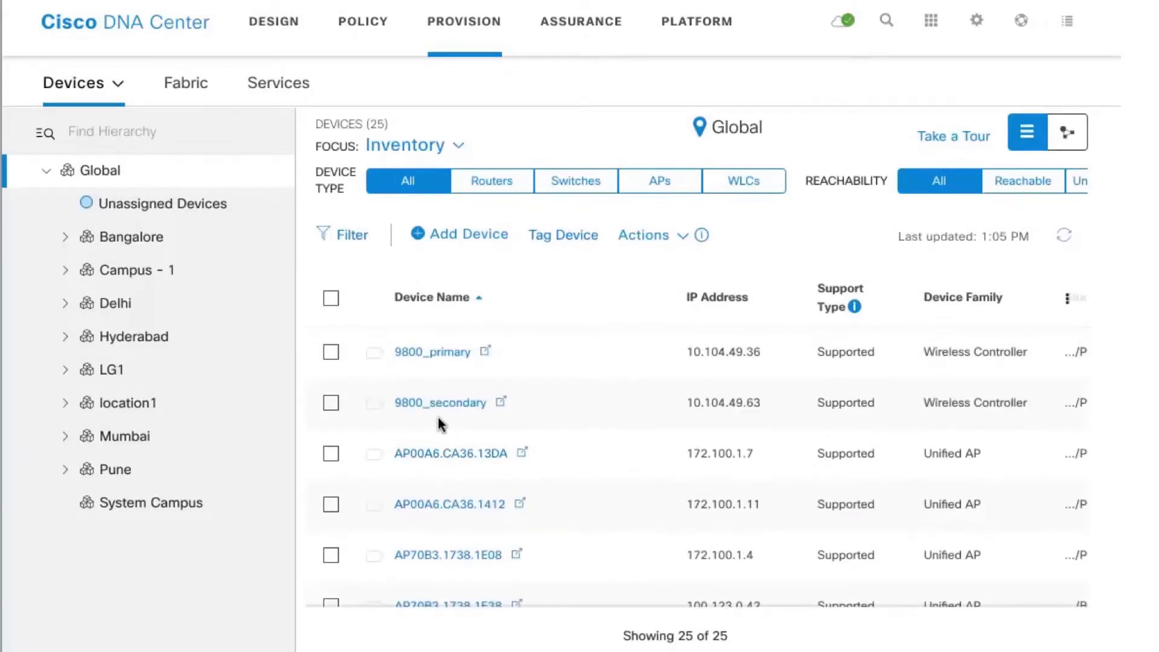
{"action": "left_click", "coordinate": [330, 402]}
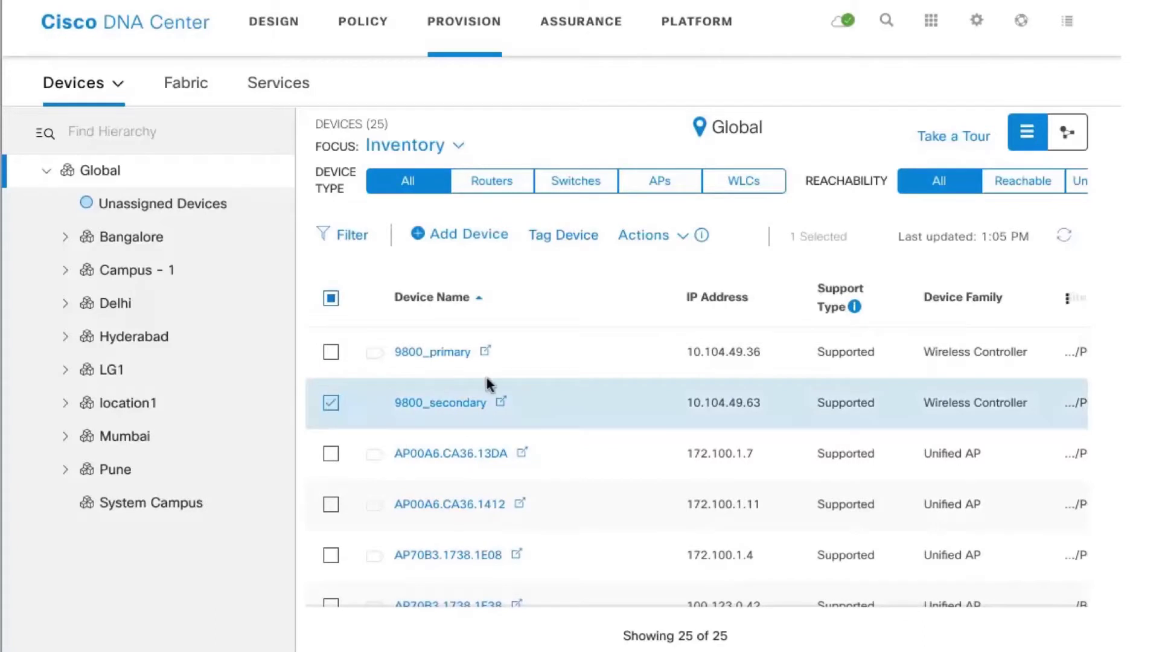
{"action": "left_click", "coordinate": [466, 404]}
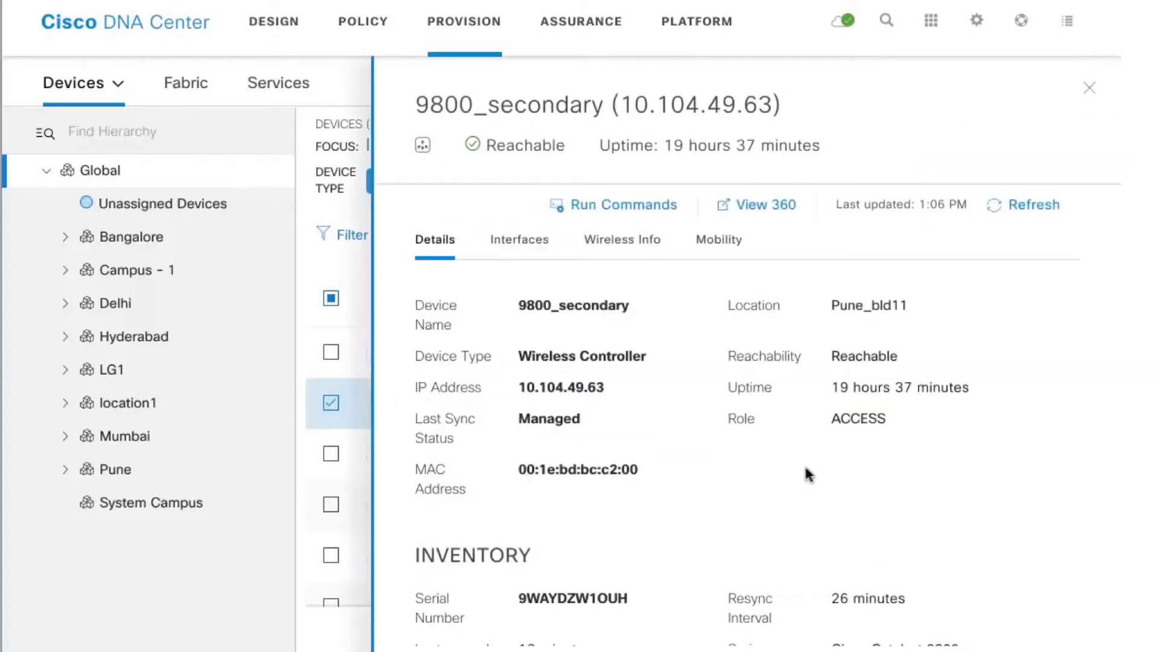
{"action": "scroll", "coordinate": [807, 474], "scroll_direction": "down", "scroll_amount": 4}
{"action": "scroll", "coordinate": [807, 474], "scroll_direction": "down", "scroll_amount": 3}
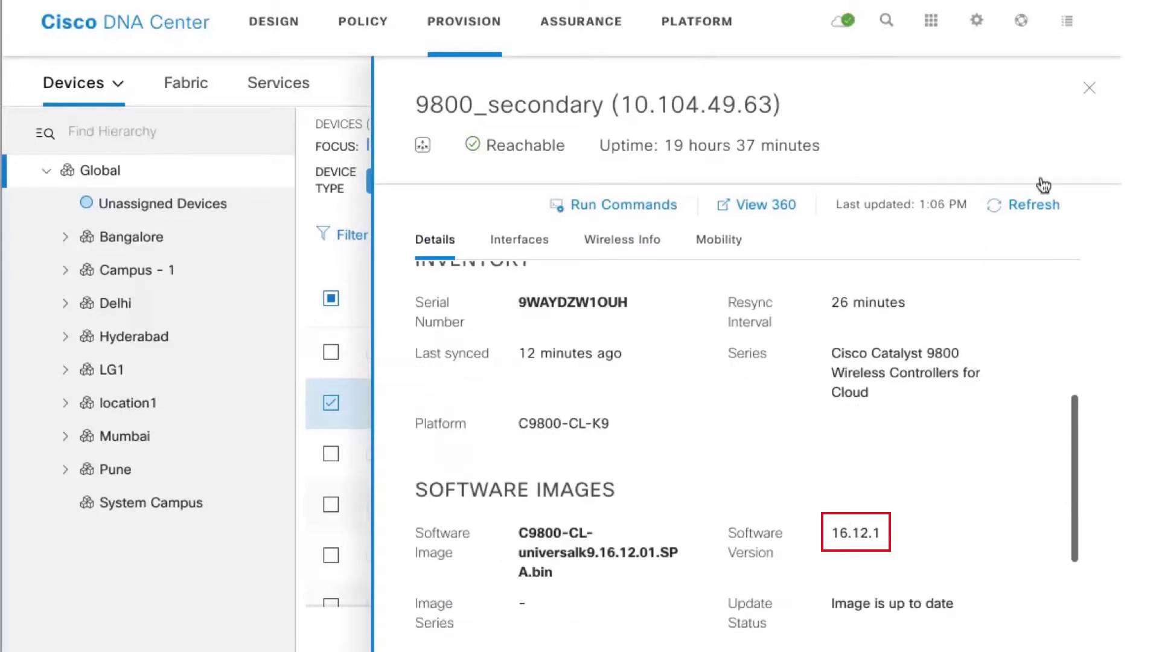
{"action": "left_click", "coordinate": [1089, 94]}
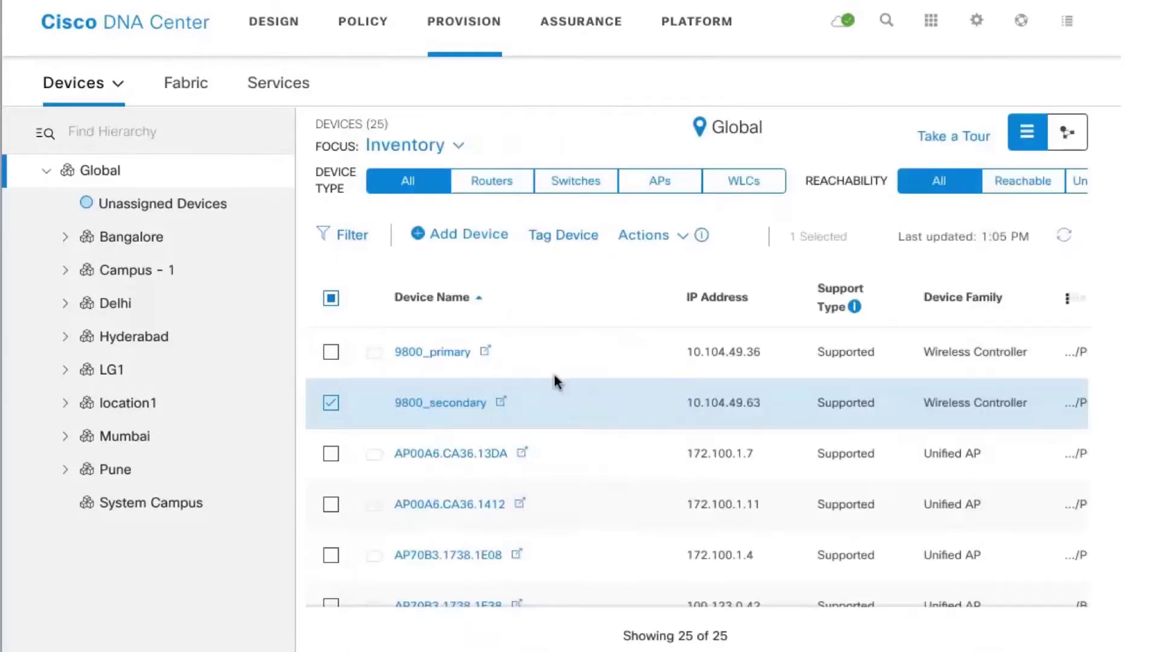
Check 9800_primary's details showing 16.11.1c needing update, then deselect 9800_secondary.
{"action": "left_click", "coordinate": [449, 353]}
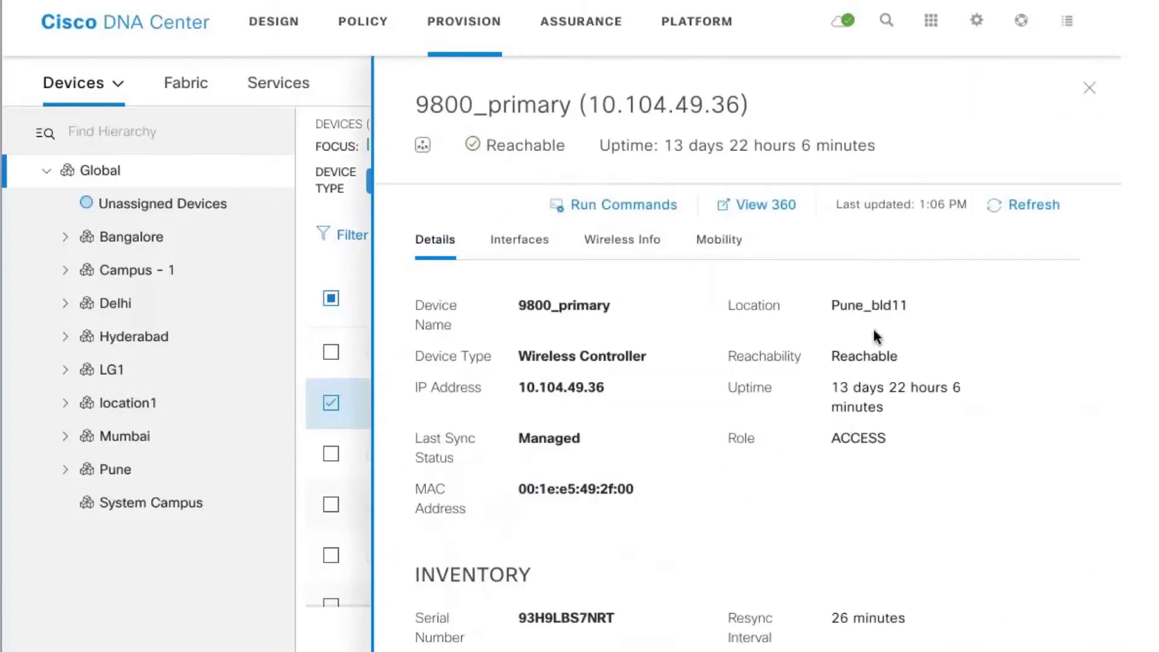
{"action": "scroll", "coordinate": [876, 567], "scroll_direction": "down", "scroll_amount": 3}
{"action": "scroll", "coordinate": [875, 563], "scroll_direction": "down", "scroll_amount": 5}
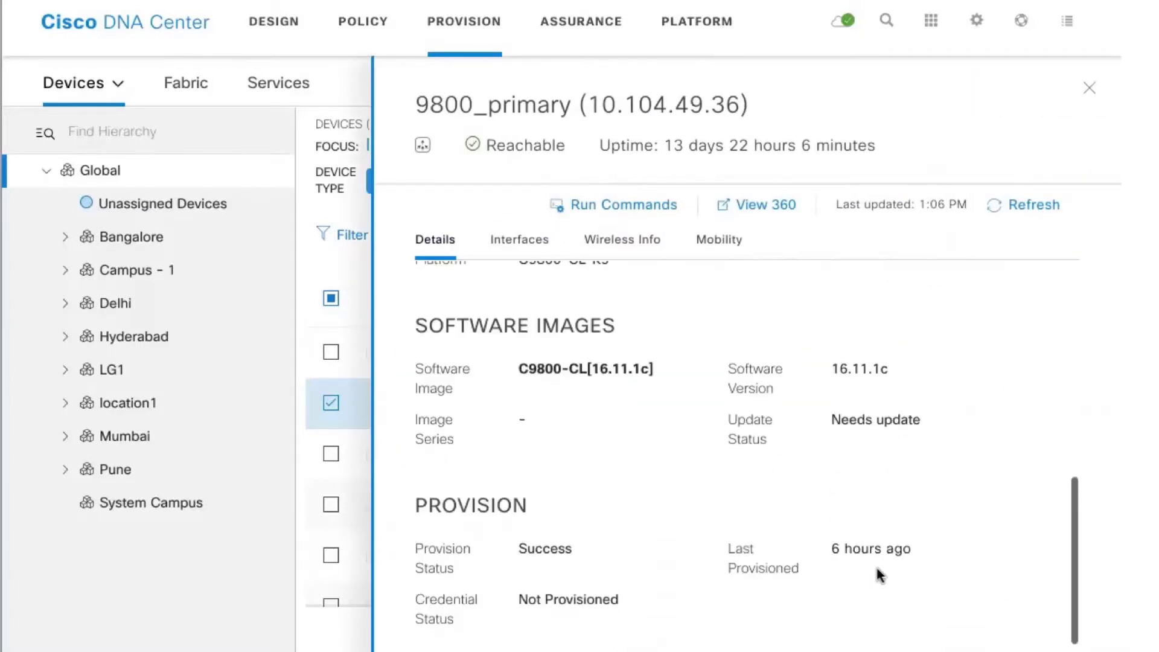
{"action": "left_click", "coordinate": [1089, 88]}
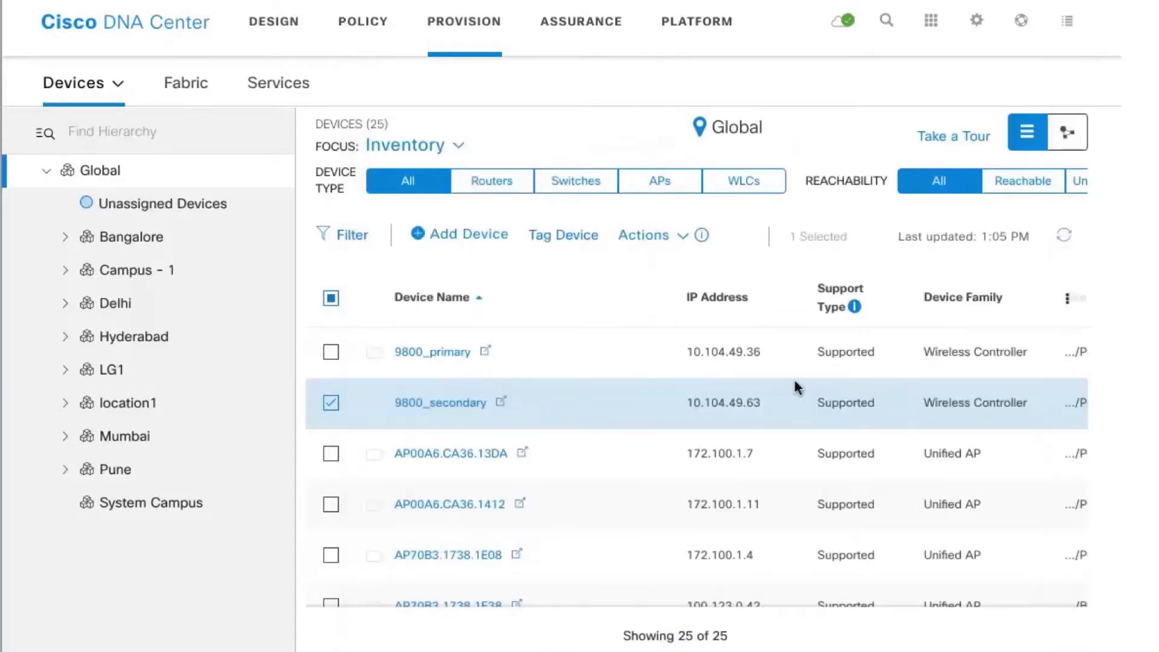
{"action": "left_click", "coordinate": [332, 405]}
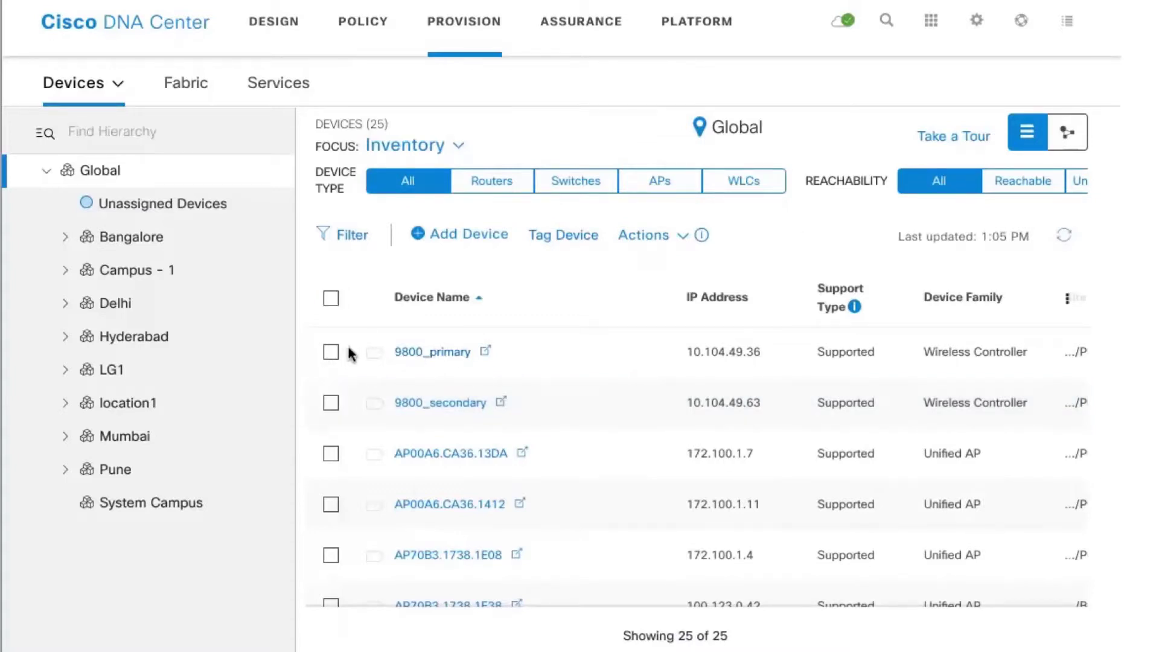
Launch Provision Device for 9800_primary, showing its site Global/Pune/Pune_bld11.
{"action": "left_click", "coordinate": [330, 352]}
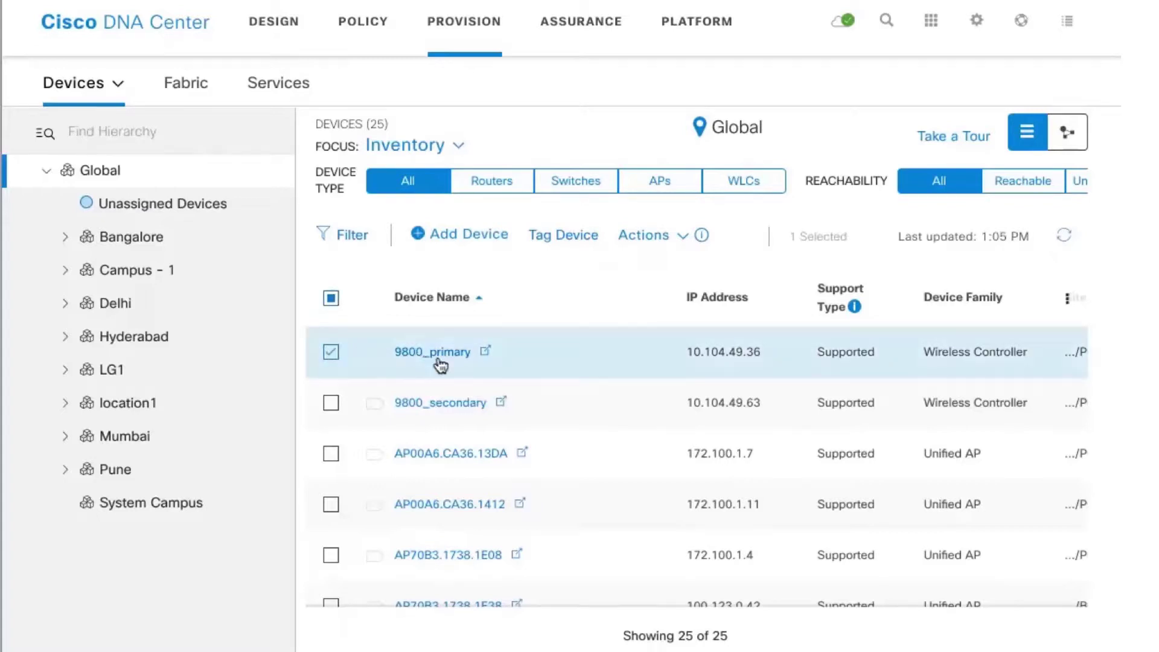
{"action": "left_click", "coordinate": [676, 234]}
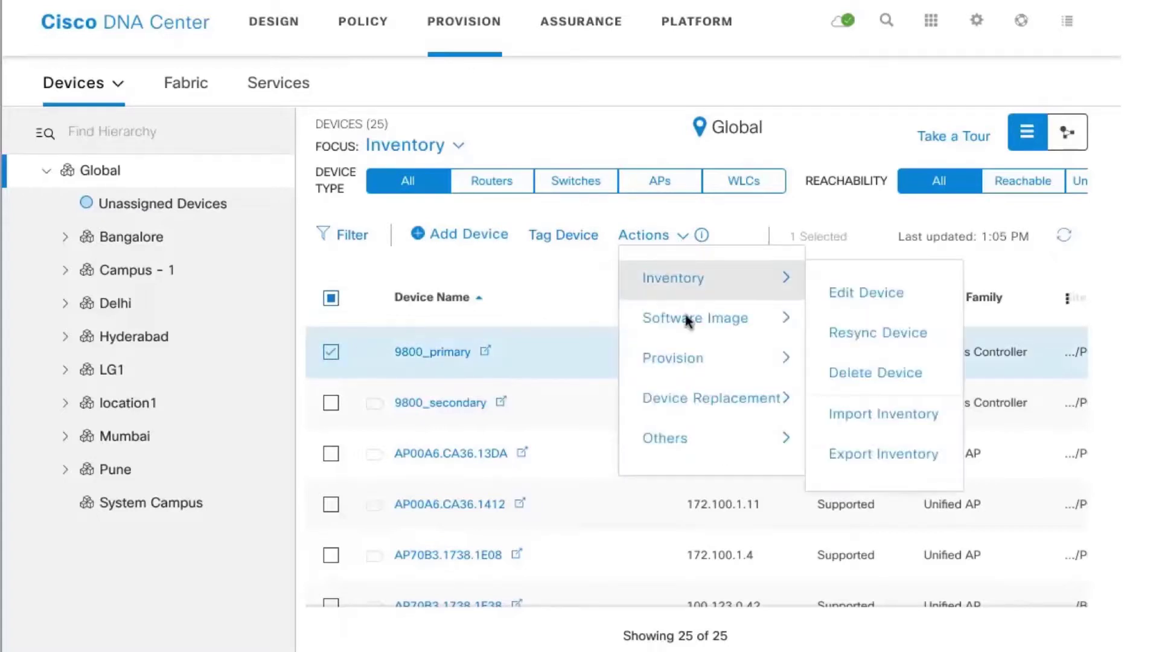
{"action": "mouse_move", "coordinate": [685, 356]}
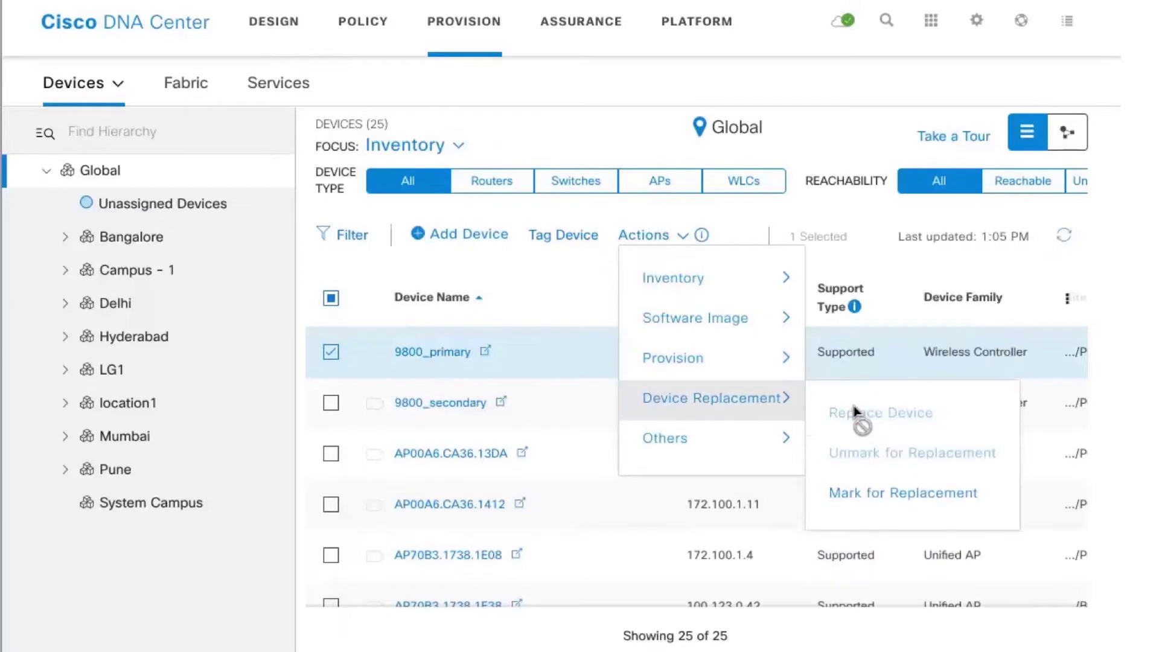
{"action": "left_click", "coordinate": [853, 415]}
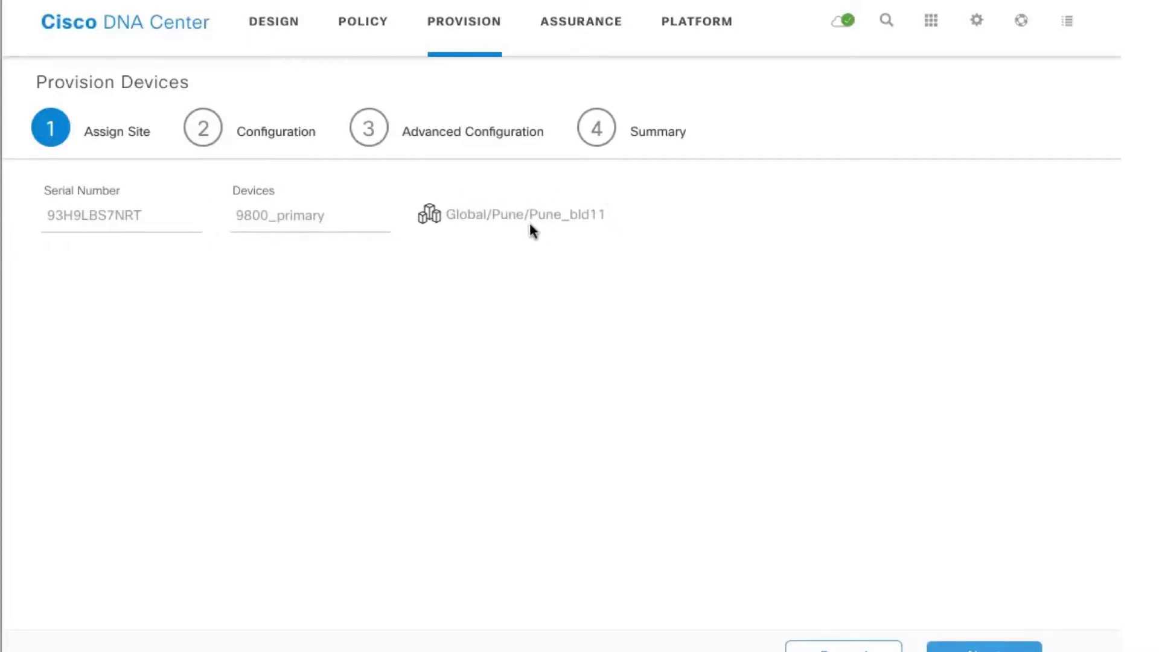
Advance to Configuration, showing Rolling AP Upgrade at 25% reboot and mobility group BGL.
{"action": "left_click", "coordinate": [984, 646]}
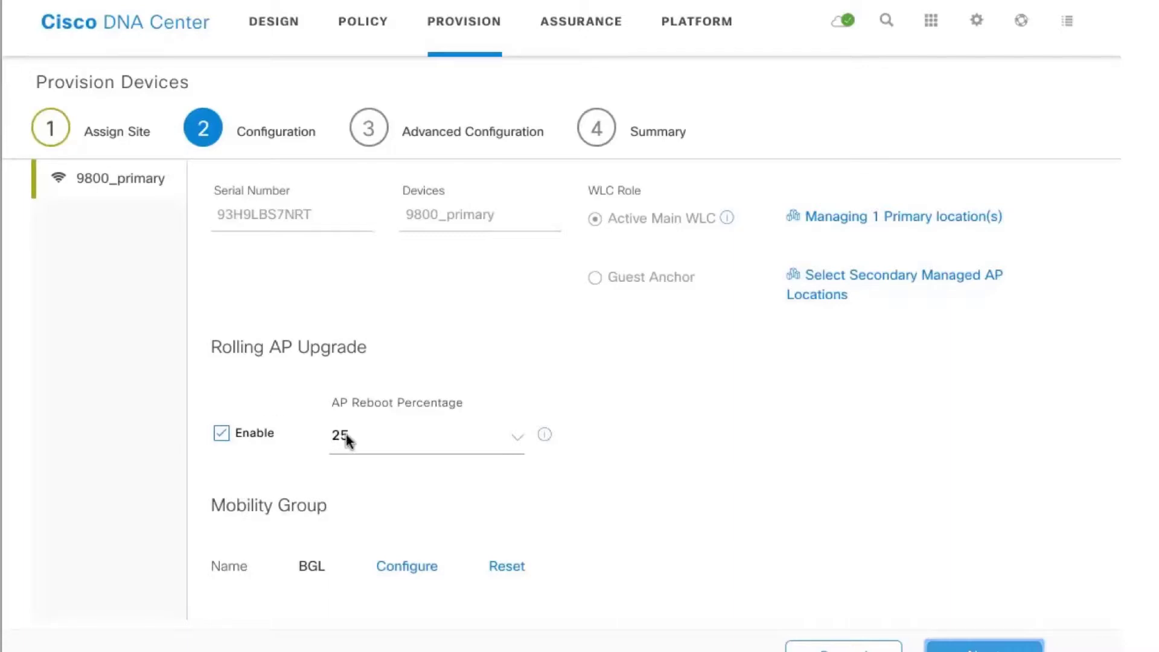
{"action": "left_click", "coordinate": [414, 443]}
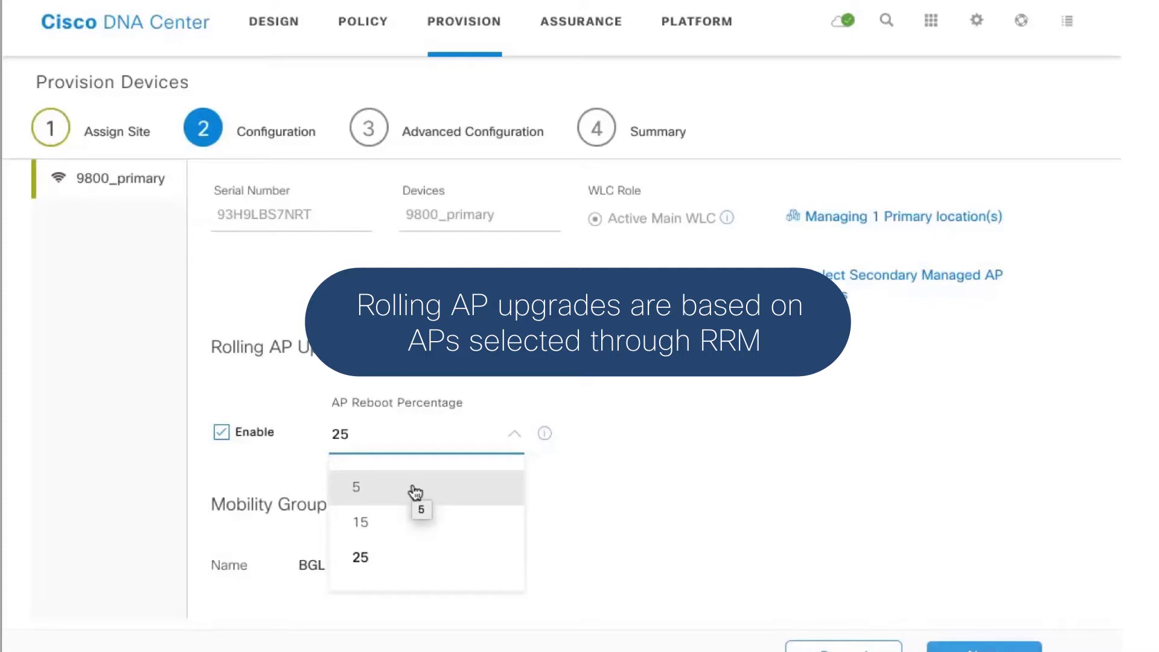
{"action": "left_click", "coordinate": [508, 362]}
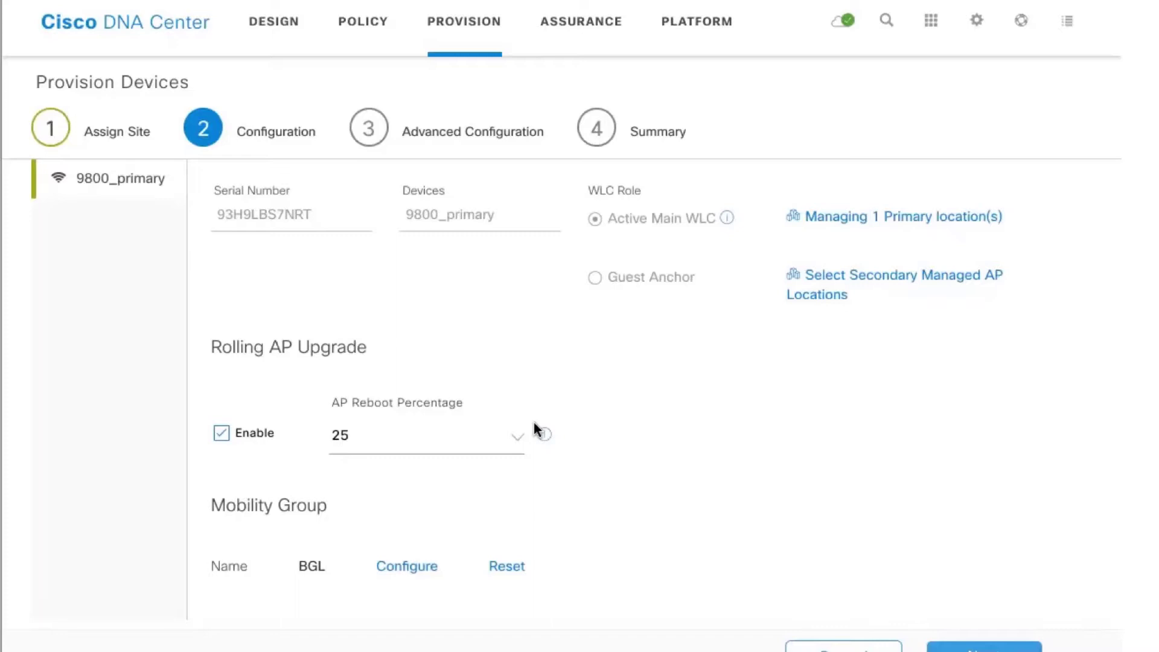
{"action": "left_click", "coordinate": [434, 442]}
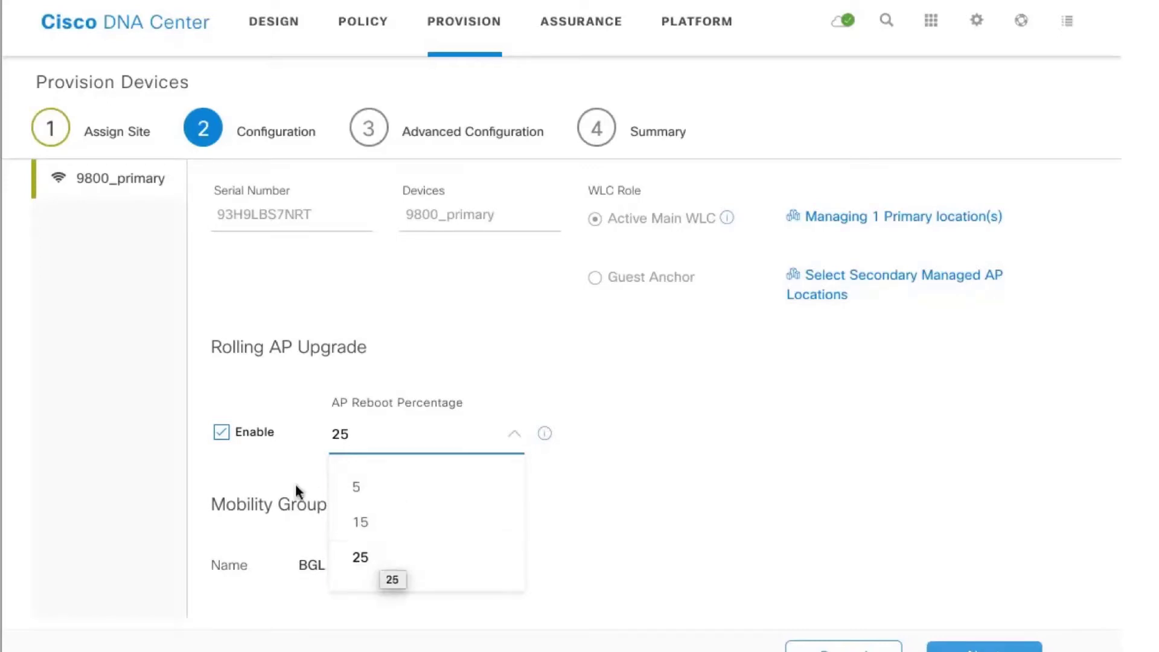
{"action": "left_click", "coordinate": [285, 463]}
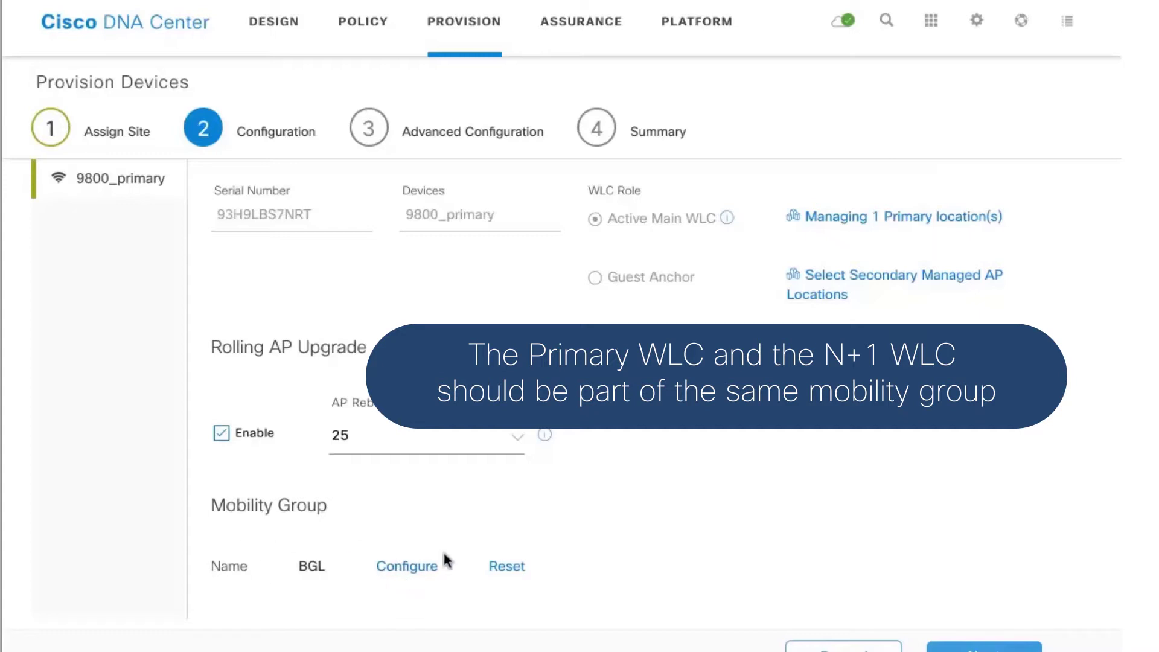
Review 9800_primary's mobility peers, confirming 9800_secondary in BGL, then exit to the inventory.
{"action": "left_click", "coordinate": [416, 568]}
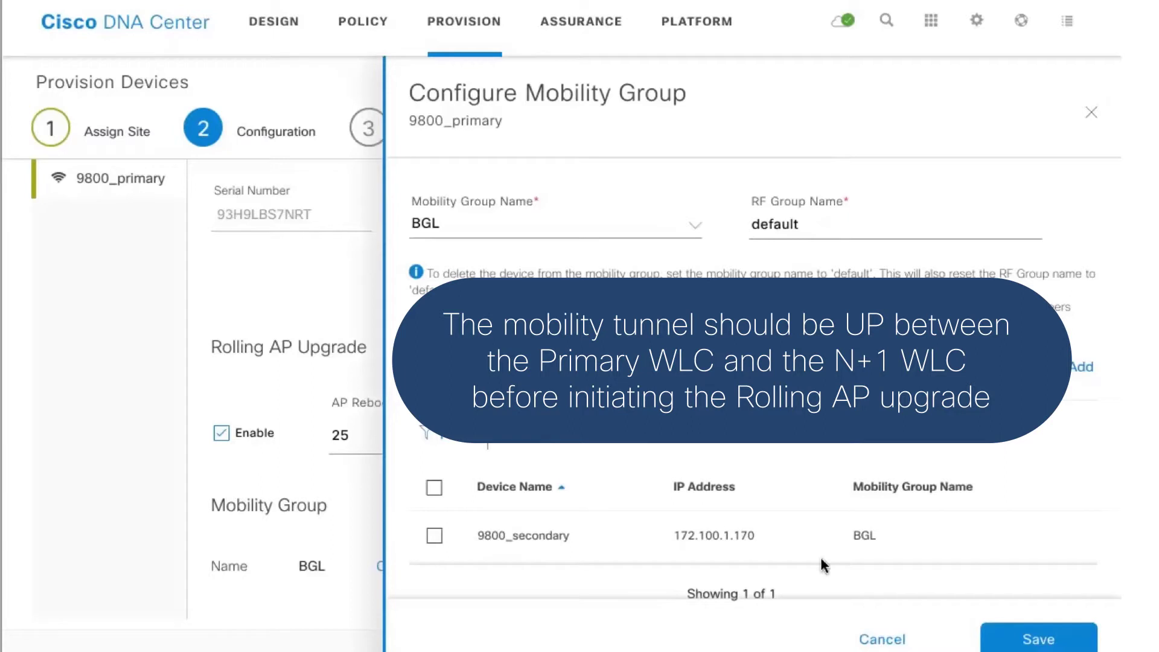
{"action": "left_click", "coordinate": [889, 641]}
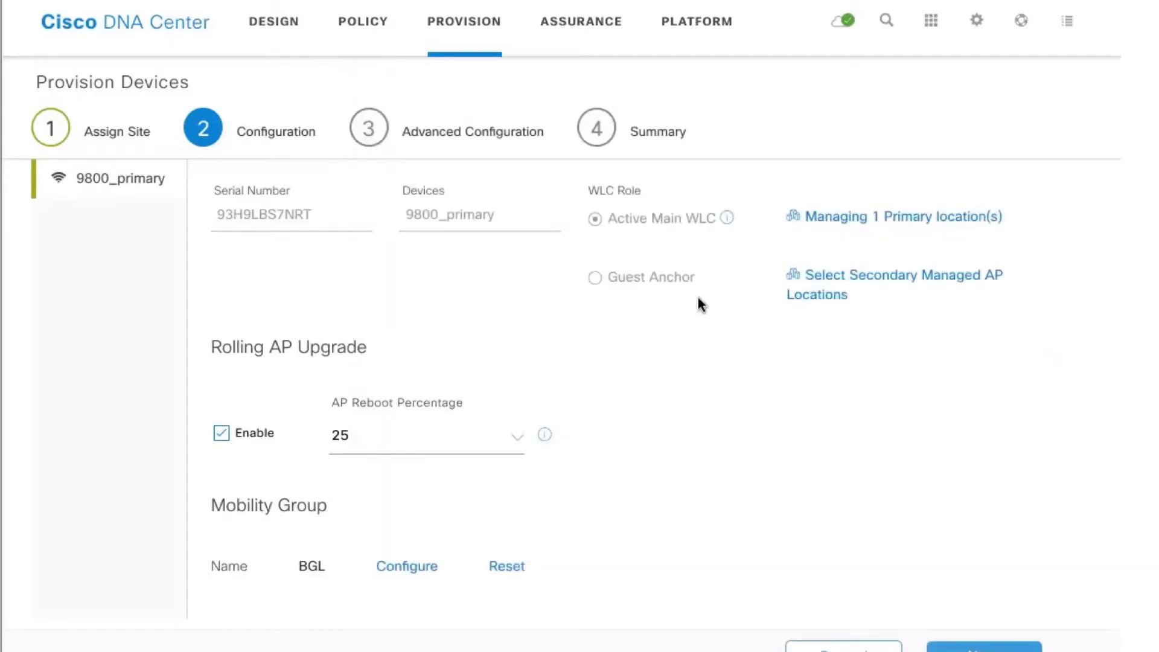
{"action": "left_click", "coordinate": [464, 36]}
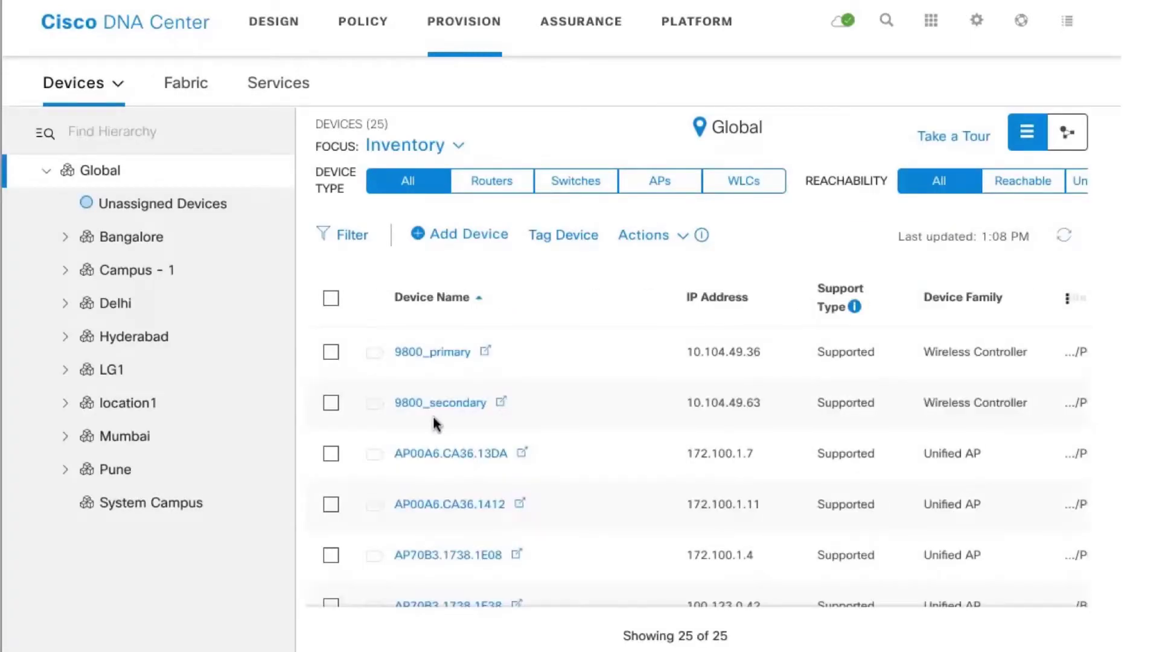
Provision 9800_secondary to Configuration and confirm 9800_primary as BGL peer at 172.100.1.169.
{"action": "left_click", "coordinate": [330, 402]}
{"action": "left_click", "coordinate": [676, 236]}
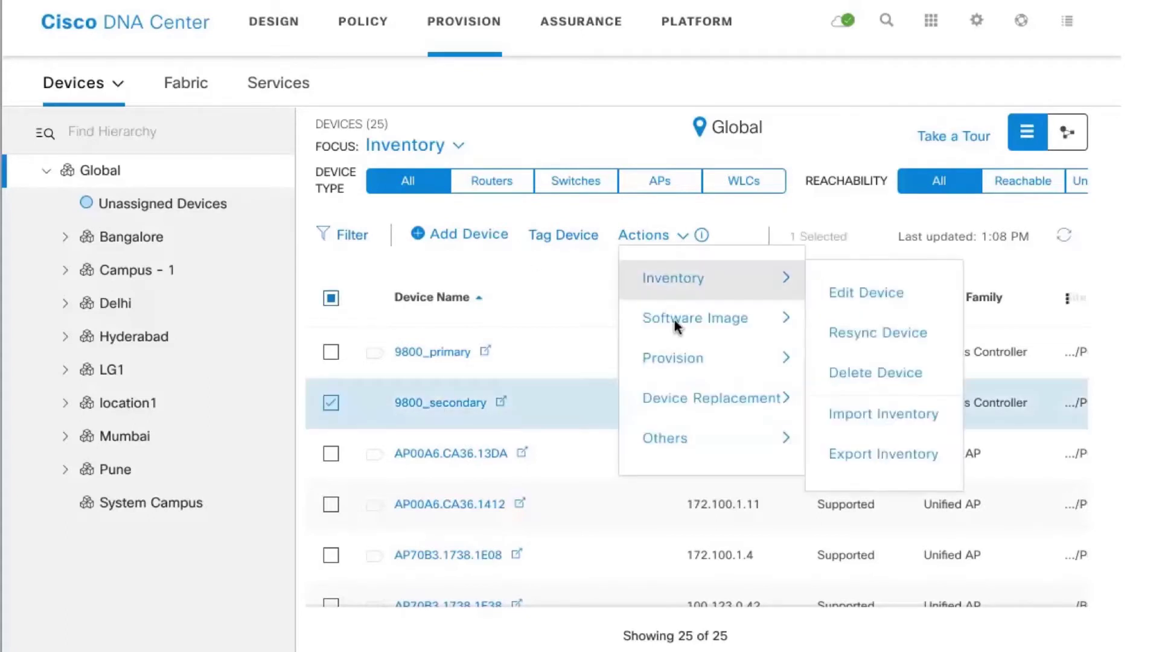
{"action": "left_click", "coordinate": [844, 402]}
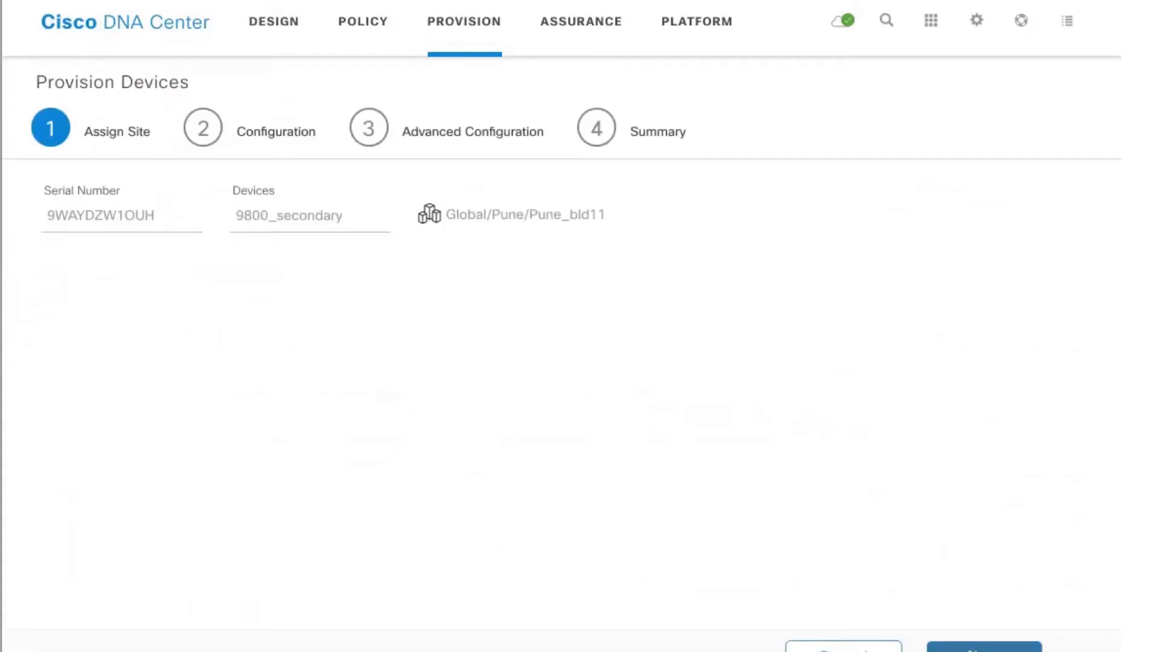
{"action": "left_click", "coordinate": [983, 645]}
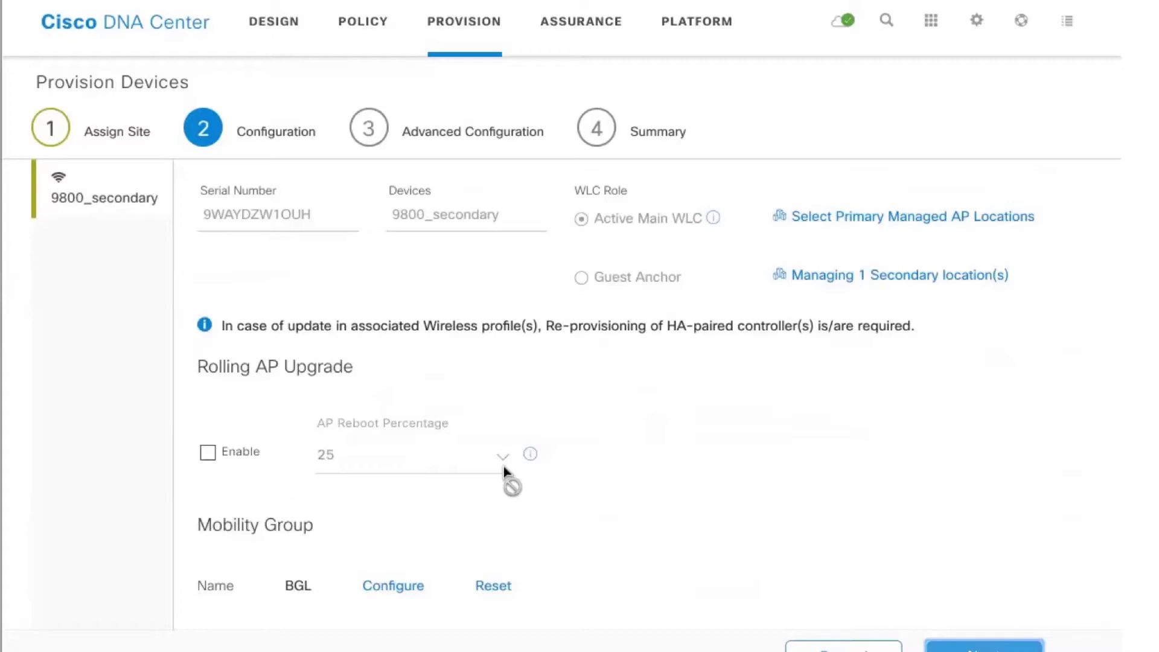
{"action": "left_click", "coordinate": [395, 585]}
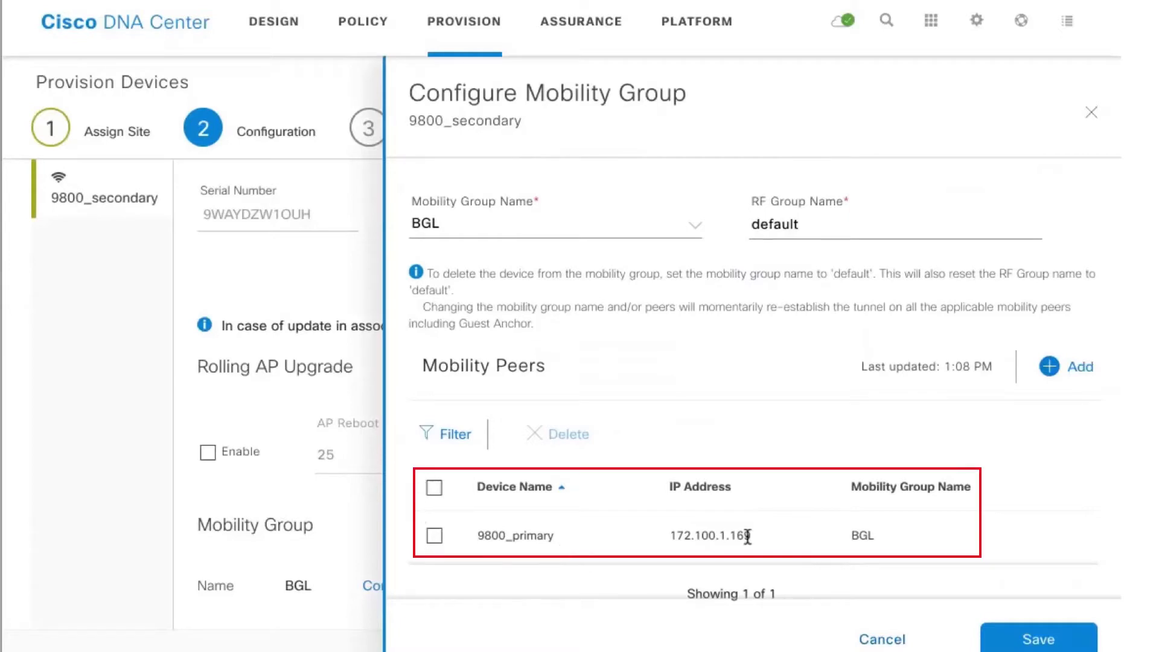
{"action": "left_click", "coordinate": [884, 641]}
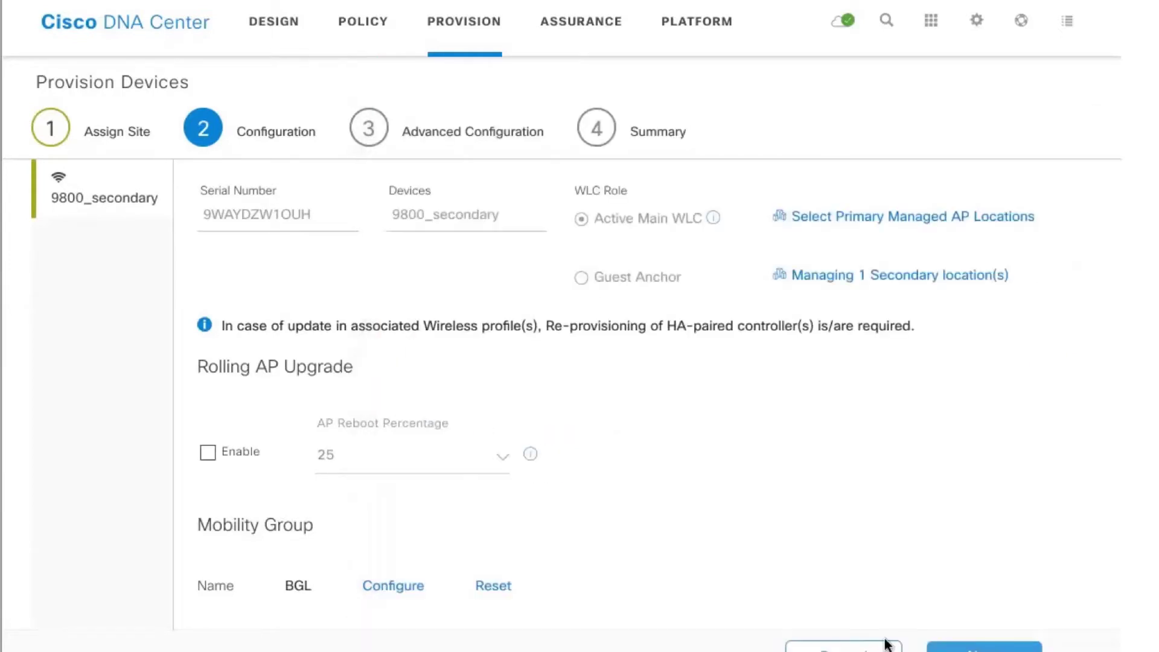
Show the device list in Software Images focus and review 9800_primary's 16.11.1c Update Status.
{"action": "left_click", "coordinate": [469, 39]}
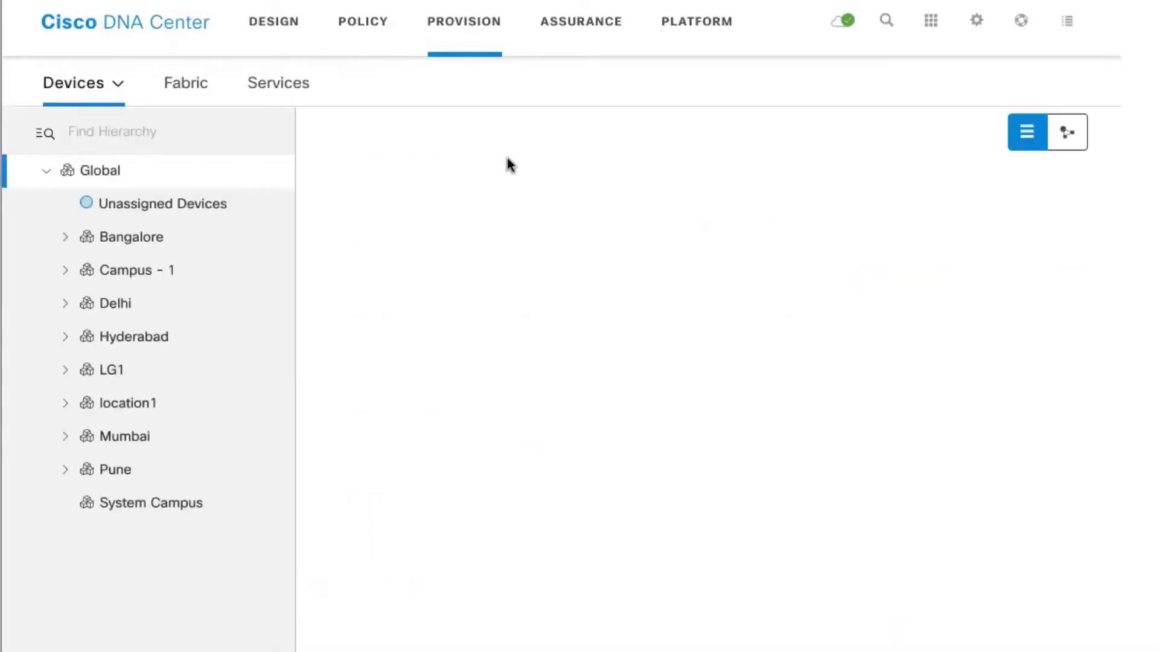
{"action": "left_click", "coordinate": [459, 144]}
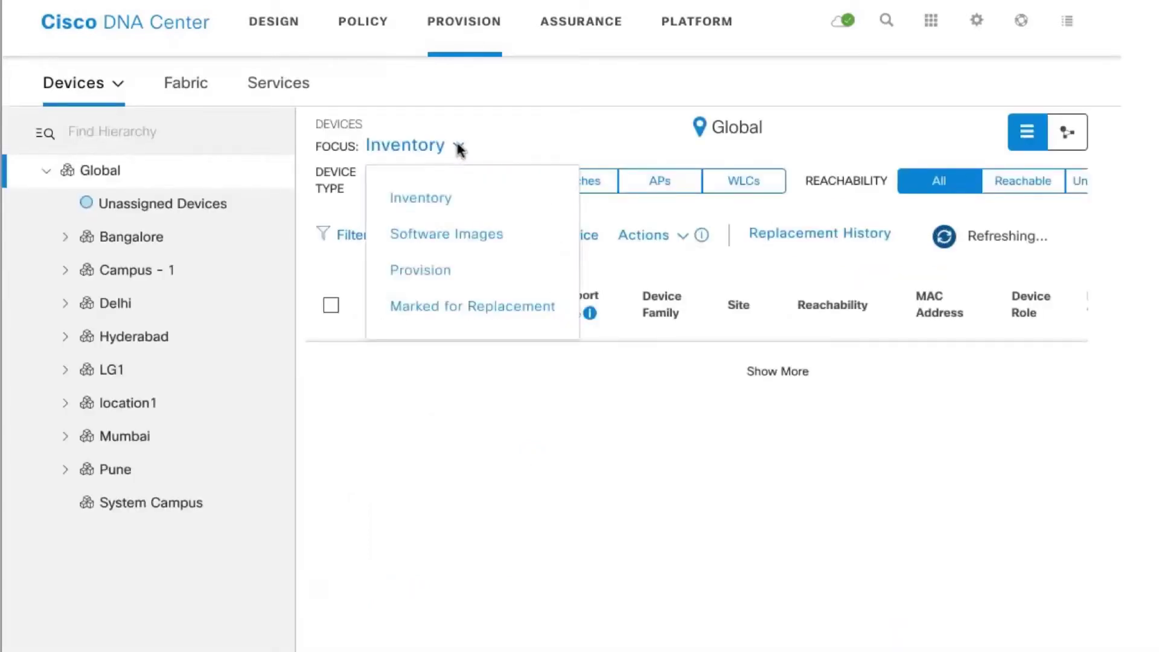
{"action": "left_click", "coordinate": [459, 235]}
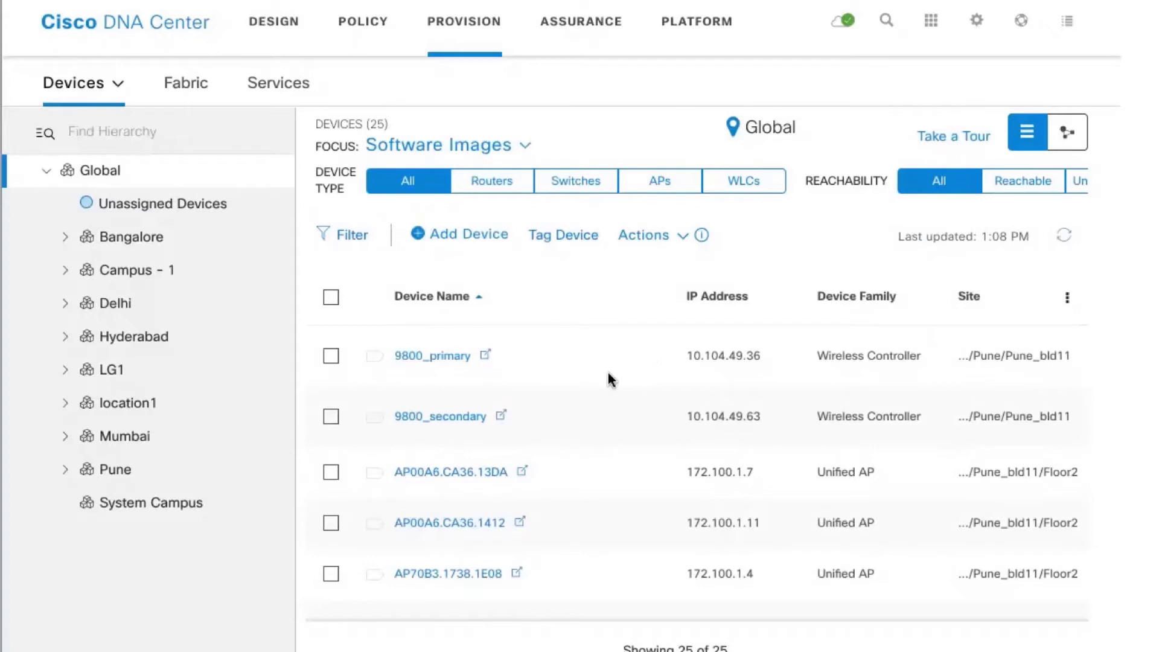
{"action": "scroll", "coordinate": [608, 379], "scroll_direction": "right", "scroll_amount": 5}
{"action": "scroll", "coordinate": [609, 379], "scroll_direction": "left", "scroll_amount": 4}
{"action": "scroll", "coordinate": [608, 379], "scroll_direction": "left", "scroll_amount": 2}
{"action": "scroll", "coordinate": [569, 396], "scroll_direction": "right", "scroll_amount": 5}
{"action": "scroll", "coordinate": [711, 390], "scroll_direction": "right", "scroll_amount": 2}
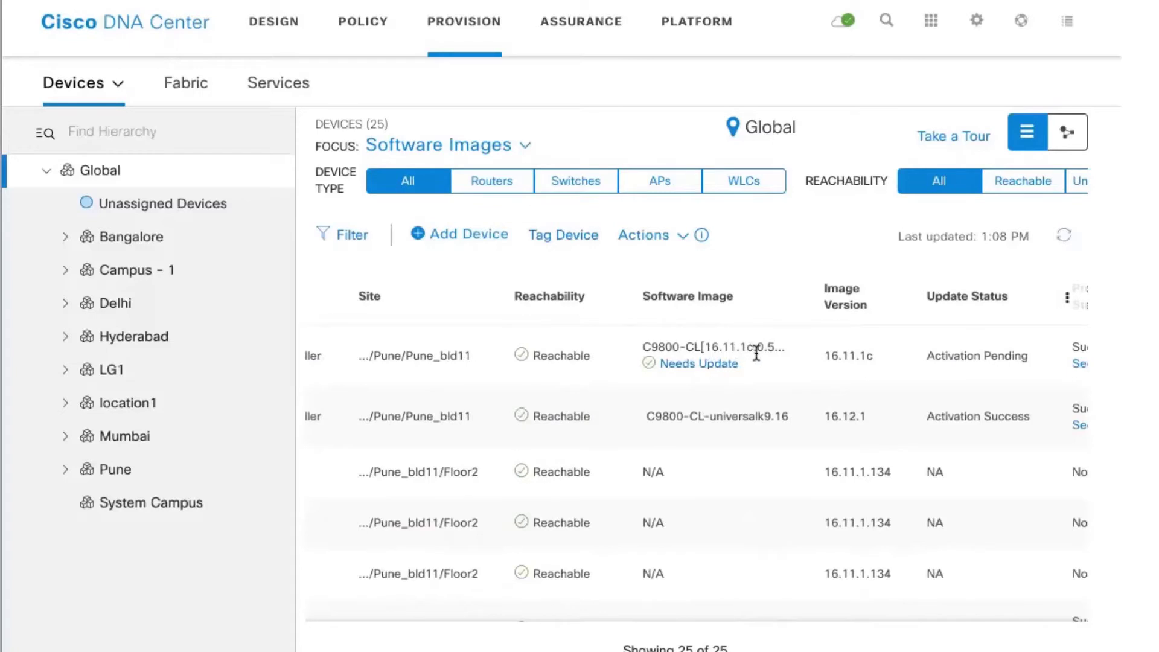
{"action": "left_click", "coordinate": [713, 364]}
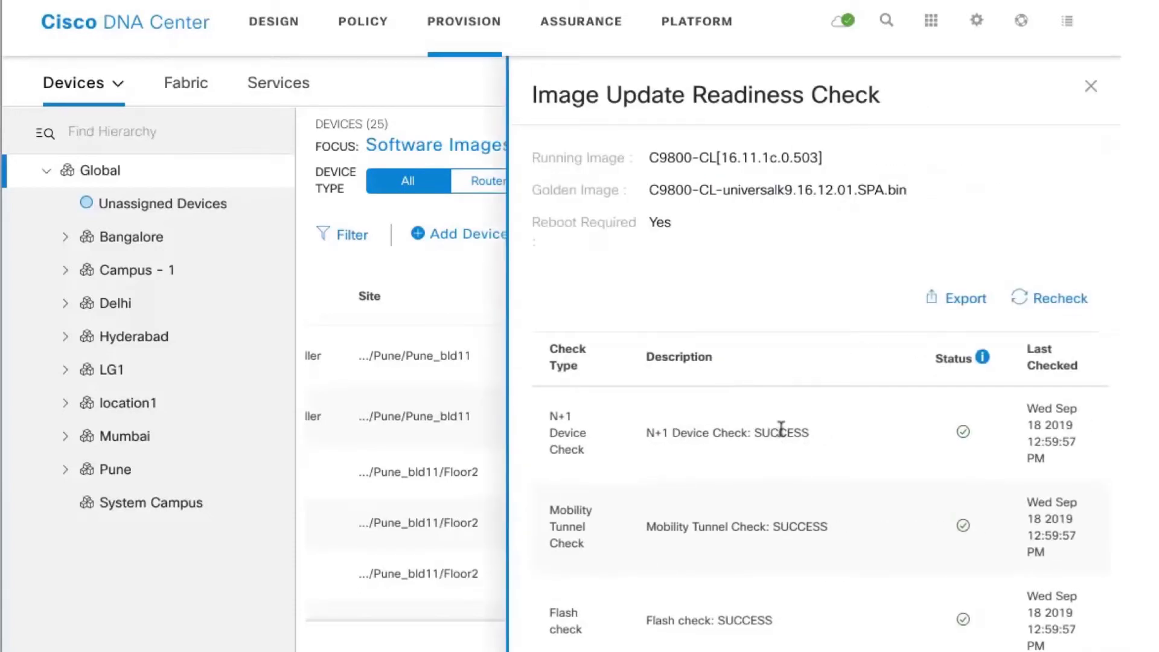
{"action": "scroll", "coordinate": [781, 429], "scroll_direction": "down", "scroll_amount": 2}
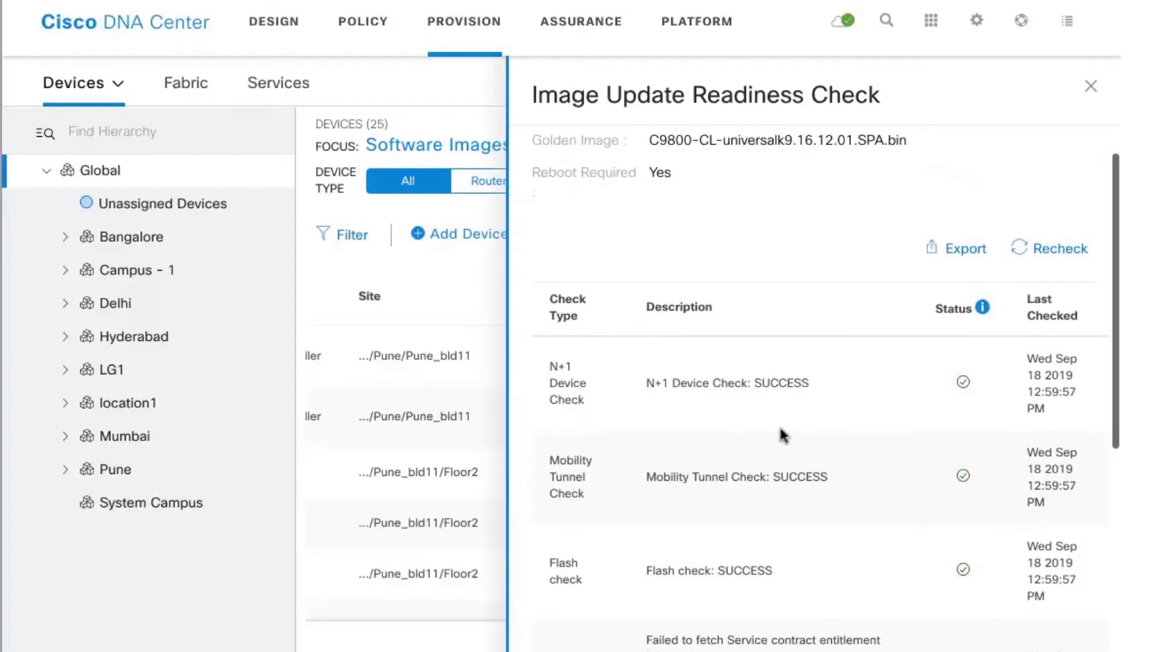
{"action": "scroll", "coordinate": [780, 432], "scroll_direction": "down", "scroll_amount": 2}
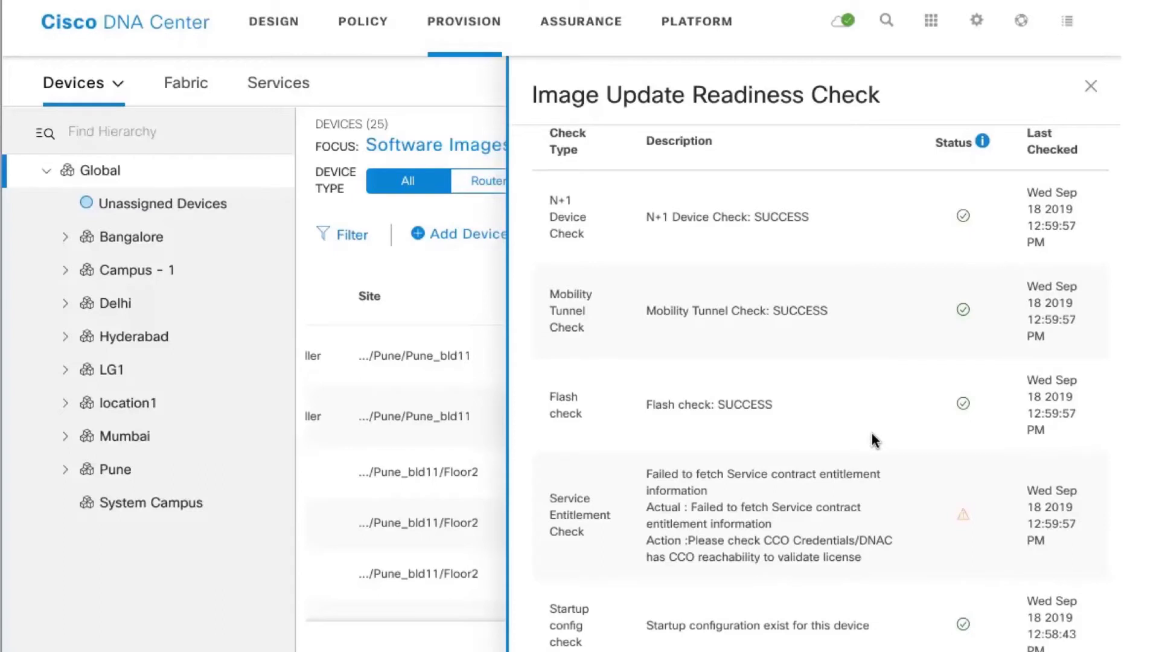
{"action": "scroll", "coordinate": [872, 434], "scroll_direction": "down", "scroll_amount": 4}
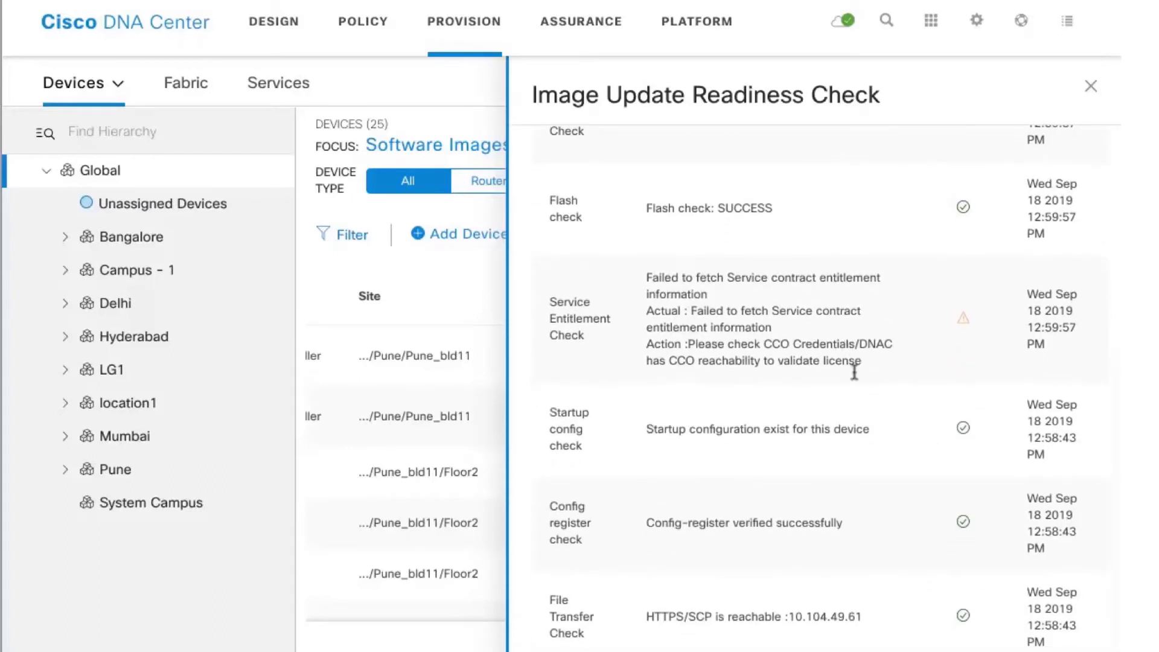
{"action": "scroll", "coordinate": [932, 338], "scroll_direction": "up", "scroll_amount": 6}
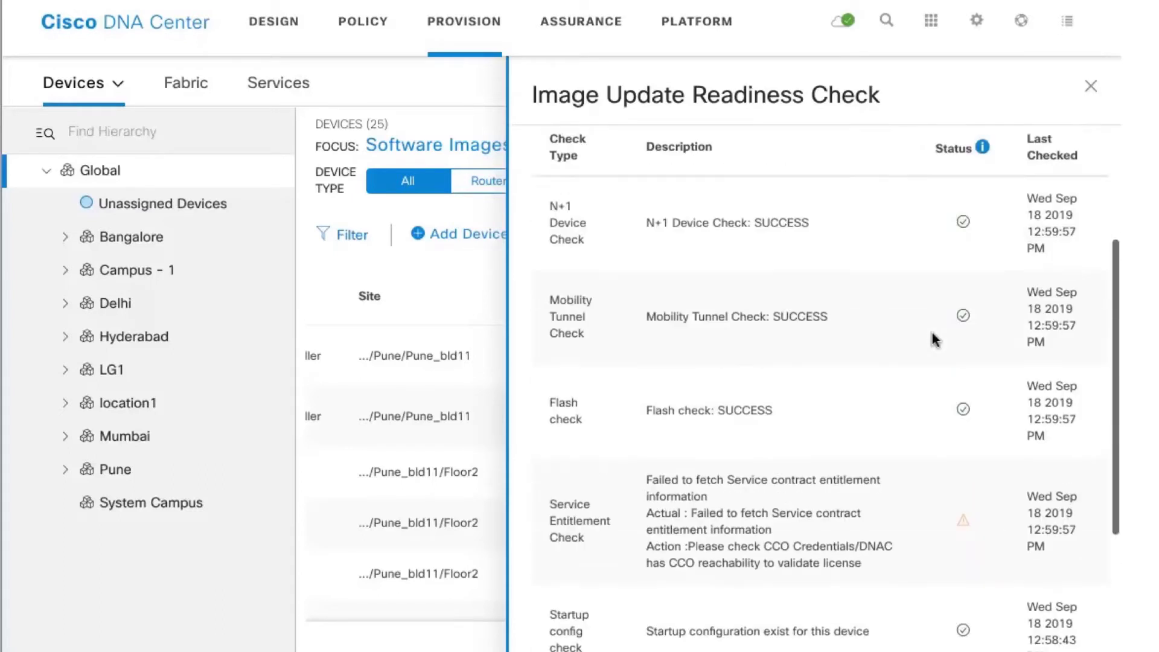
Dismiss the readiness results, select 9800_primary and point to its Software Image actions.
{"action": "left_click", "coordinate": [1092, 92]}
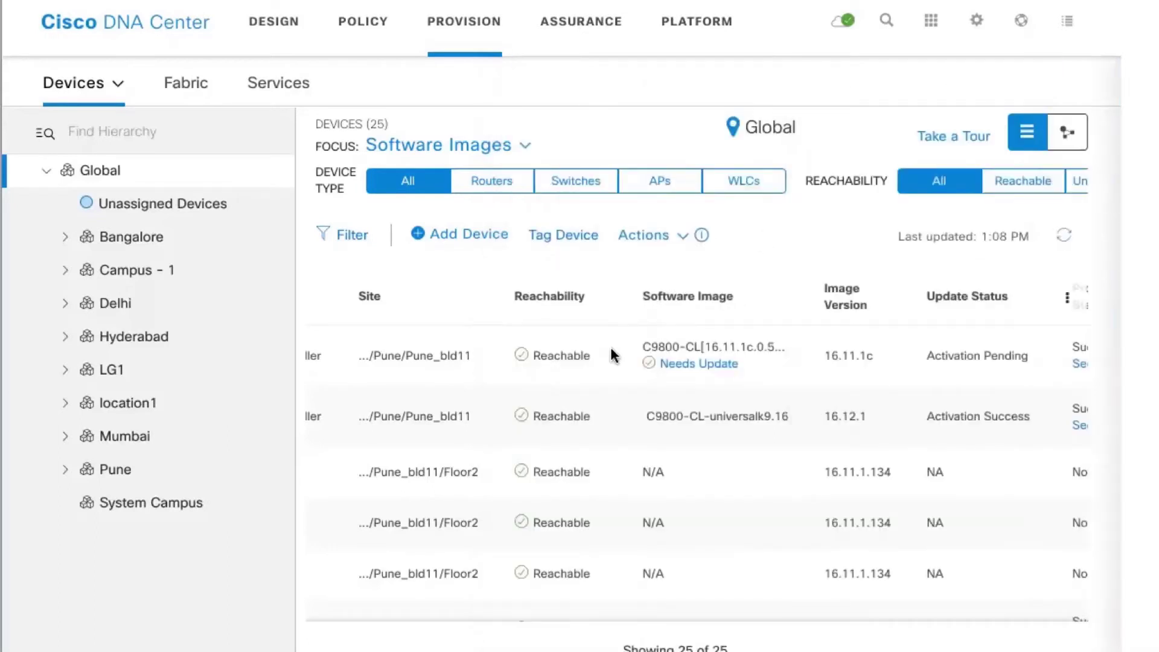
{"action": "scroll", "coordinate": [611, 347], "scroll_direction": "left", "scroll_amount": 5}
{"action": "left_click", "coordinate": [323, 355]}
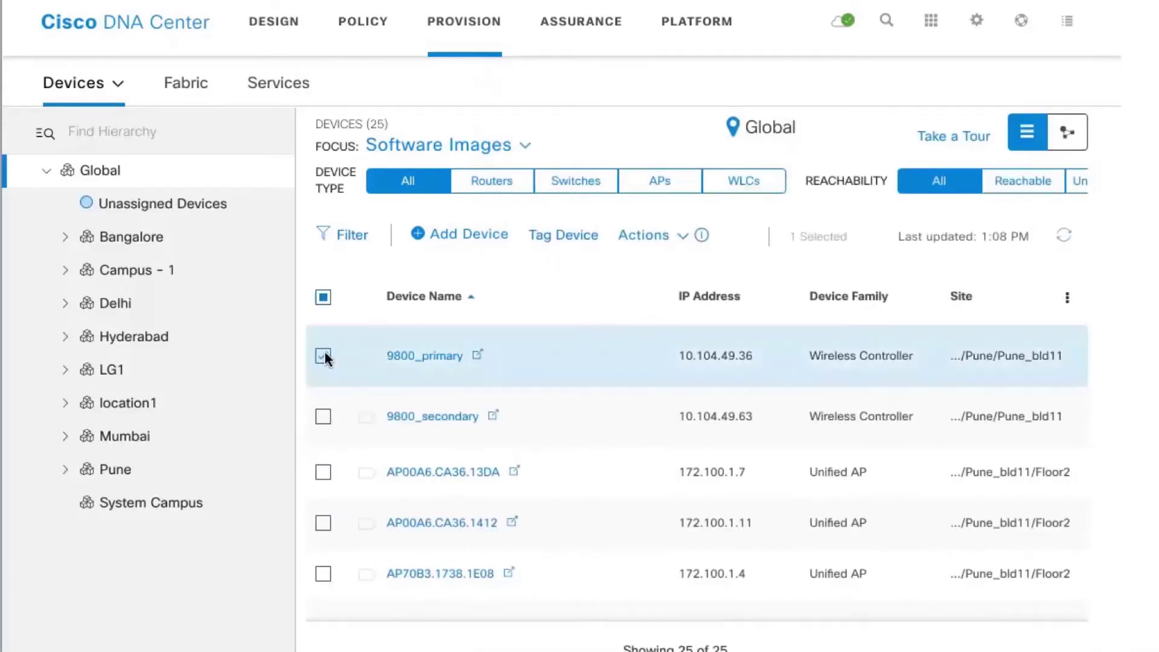
{"action": "left_click", "coordinate": [672, 230]}
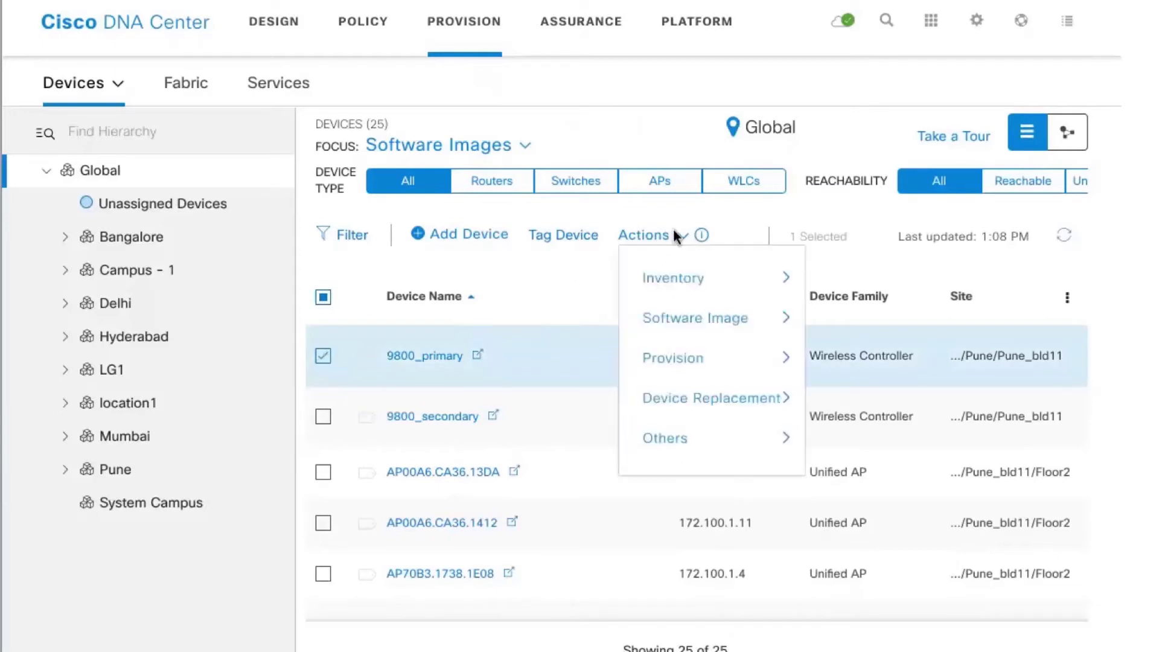
{"action": "mouse_move", "coordinate": [675, 313]}
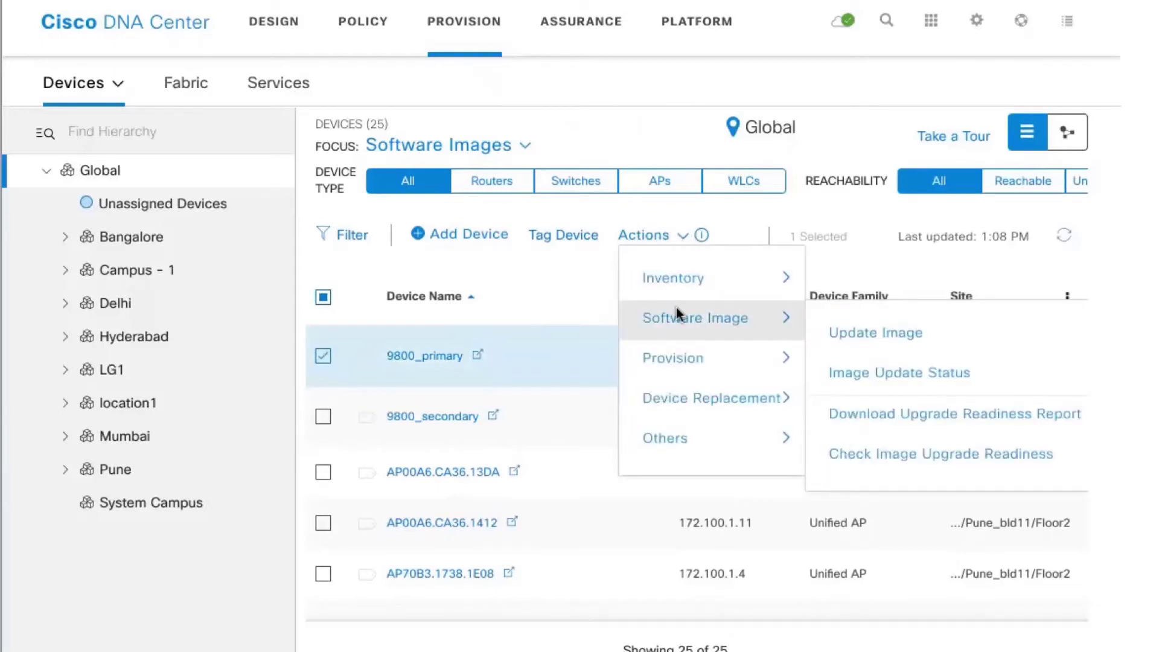
Run Update Image on 9800_primary with activation set to Now, and confirm.
{"action": "left_click", "coordinate": [851, 335]}
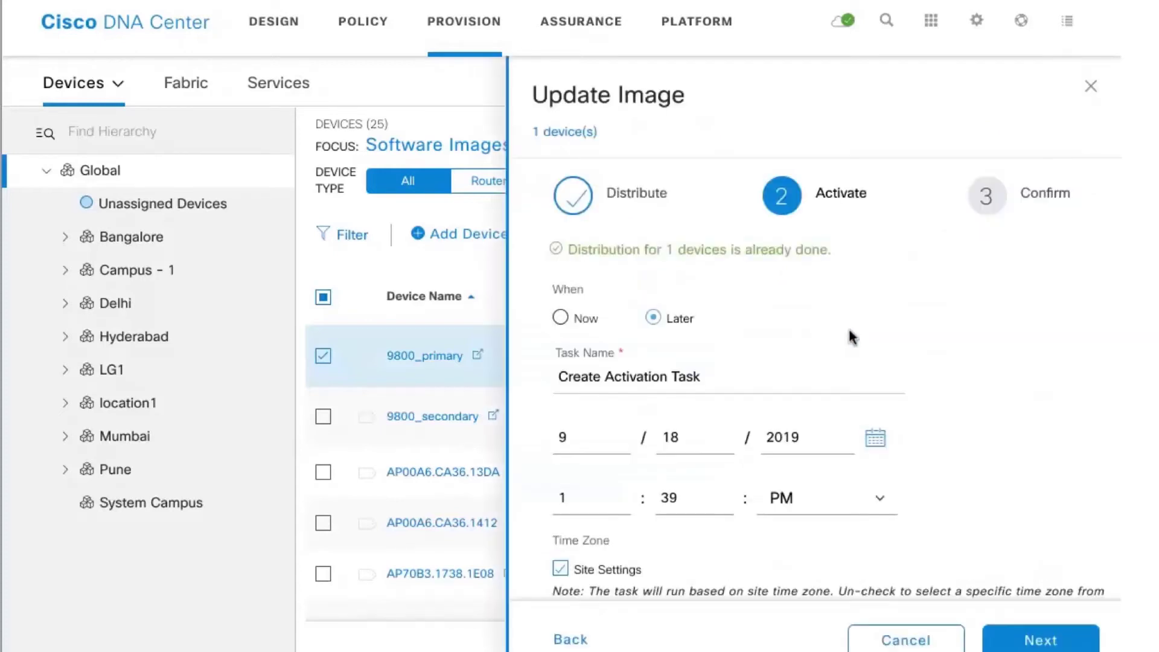
{"action": "scroll", "coordinate": [772, 371], "scroll_direction": "down", "scroll_amount": 1}
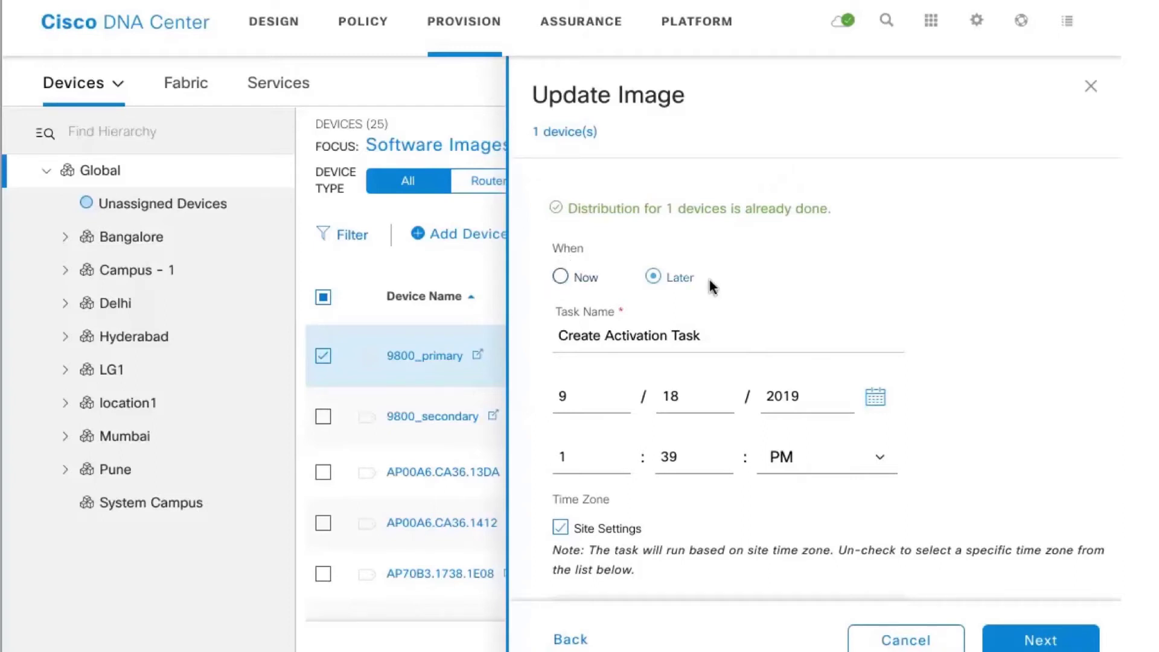
{"action": "scroll", "coordinate": [711, 287], "scroll_direction": "up", "scroll_amount": 1}
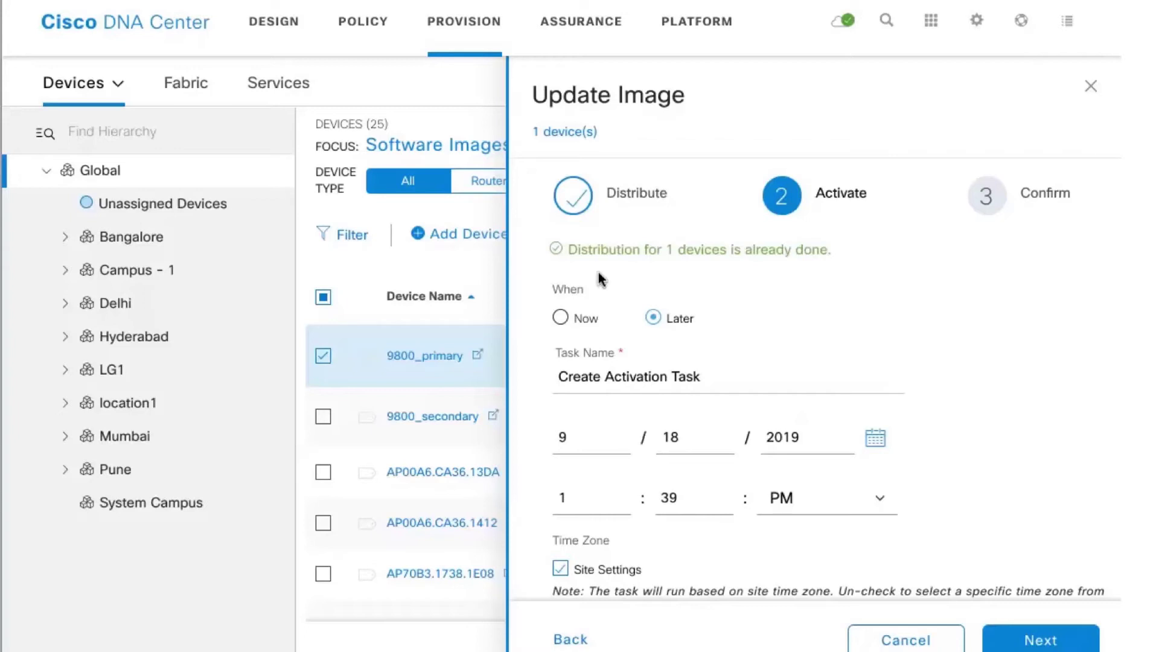
{"action": "left_click", "coordinate": [572, 319]}
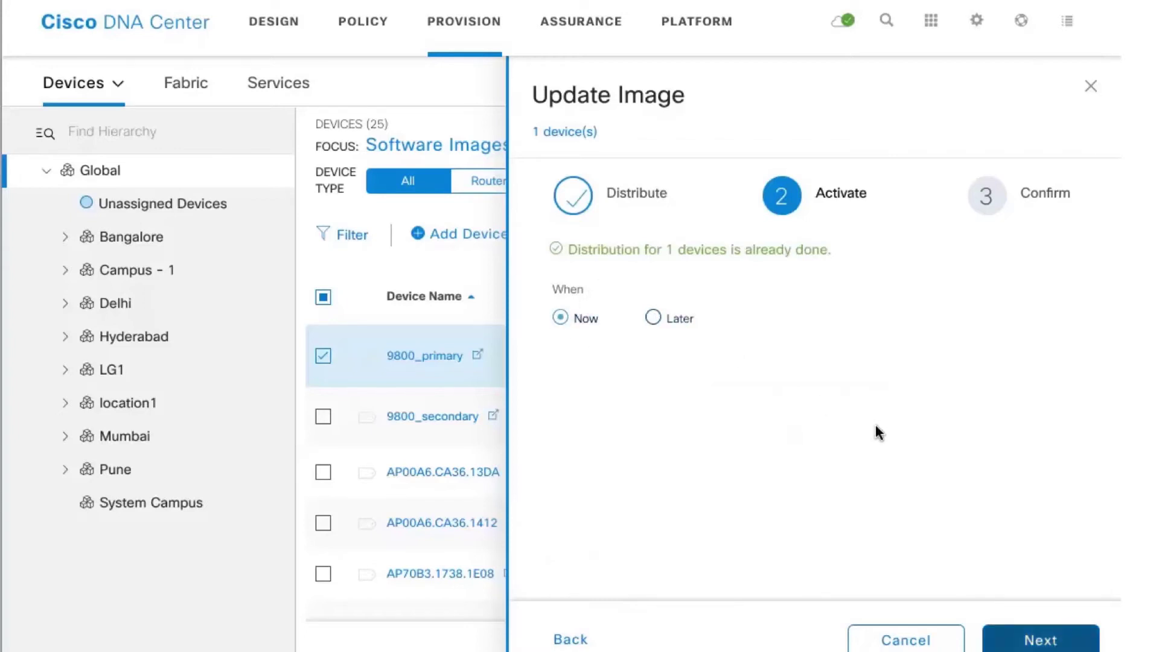
{"action": "left_click", "coordinate": [1038, 639]}
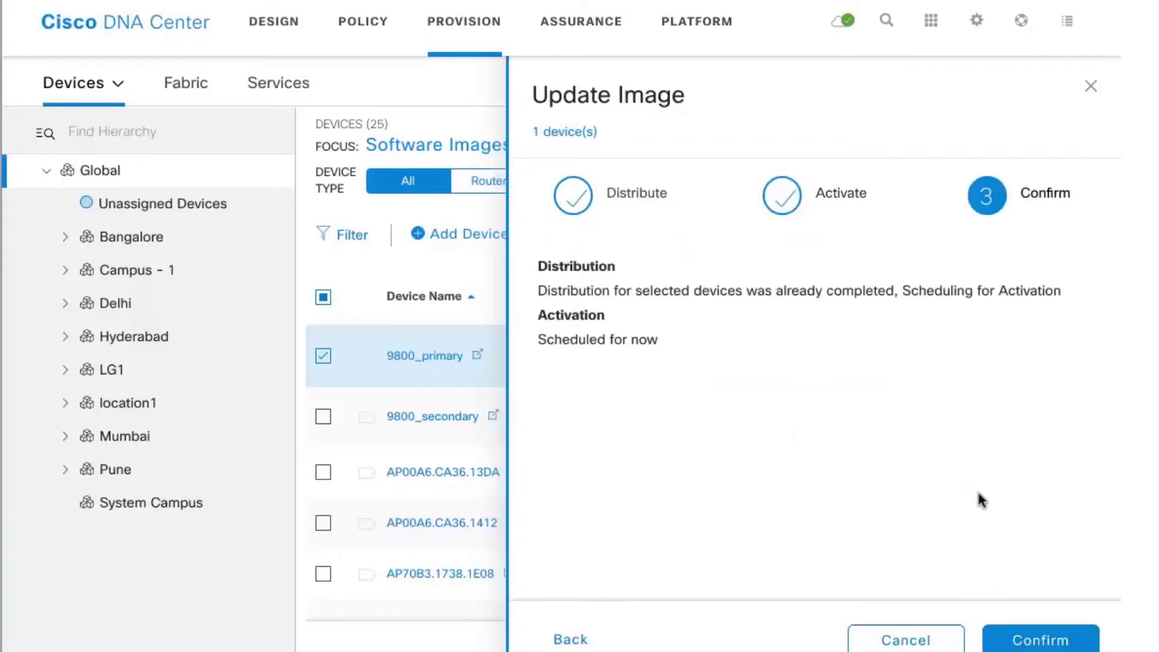
{"action": "left_click", "coordinate": [1033, 641]}
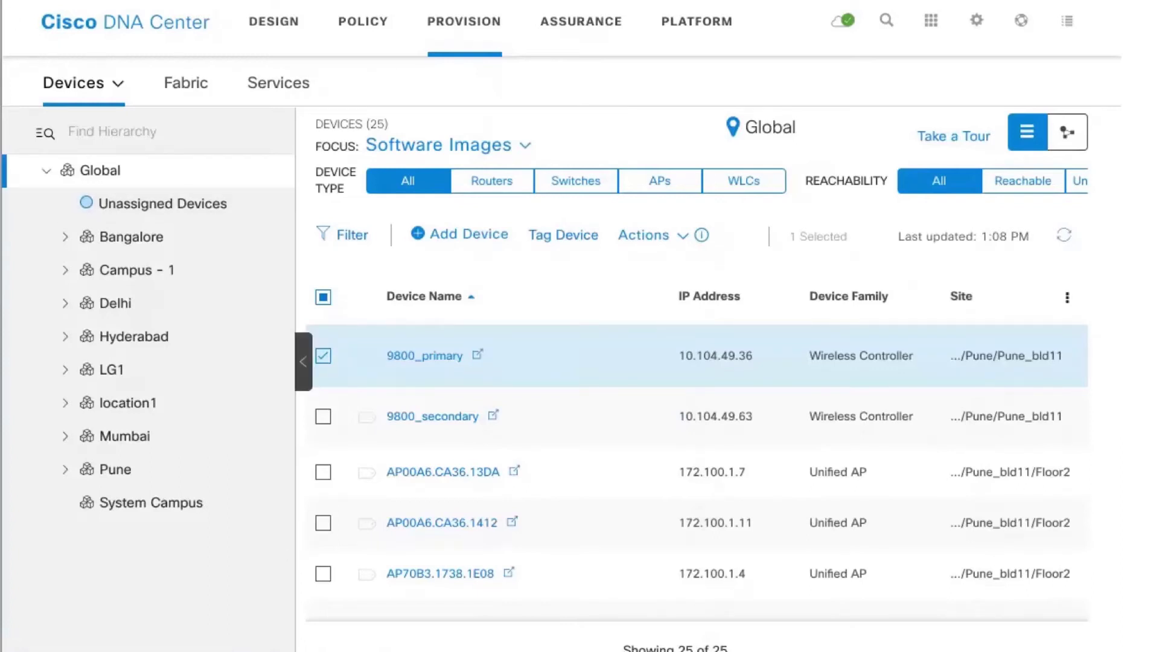
Open Image Update Status and expand the 10.104.49.36 upgrade task details.
{"action": "left_click", "coordinate": [439, 145]}
{"action": "left_click", "coordinate": [525, 248]}
{"action": "scroll", "coordinate": [801, 247], "scroll_direction": "right", "scroll_amount": 3}
{"action": "scroll", "coordinate": [802, 249], "scroll_direction": "left", "scroll_amount": 3}
{"action": "left_click", "coordinate": [643, 234]}
{"action": "mouse_move", "coordinate": [691, 290]}
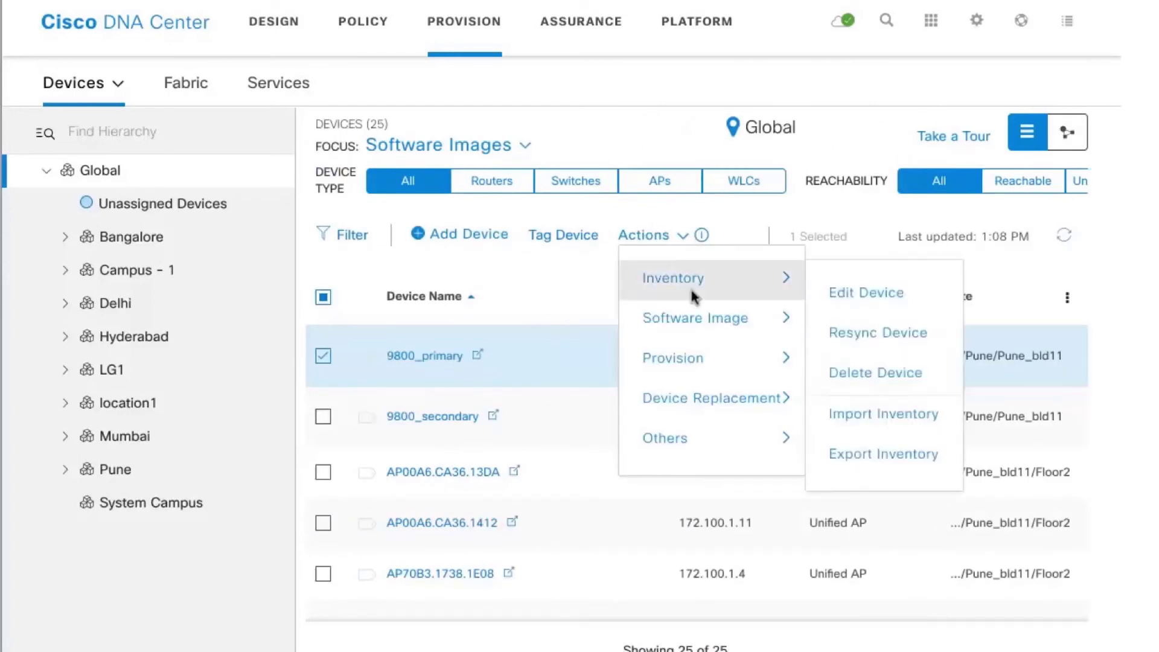
{"action": "mouse_move", "coordinate": [714, 317]}
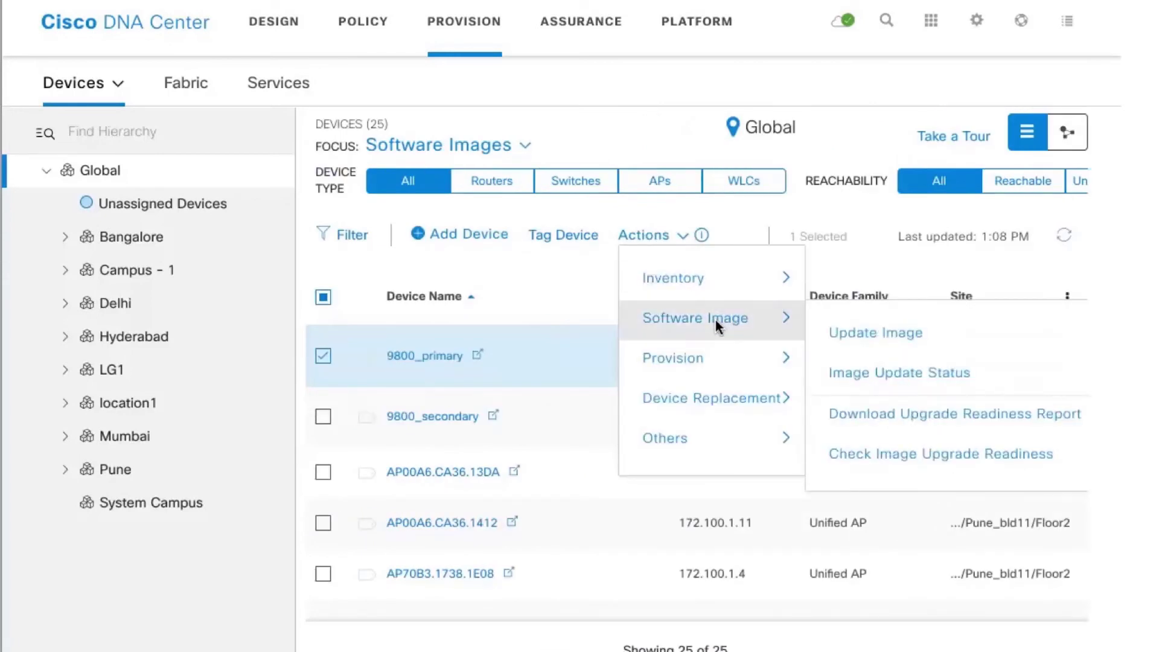
{"action": "left_click", "coordinate": [849, 377]}
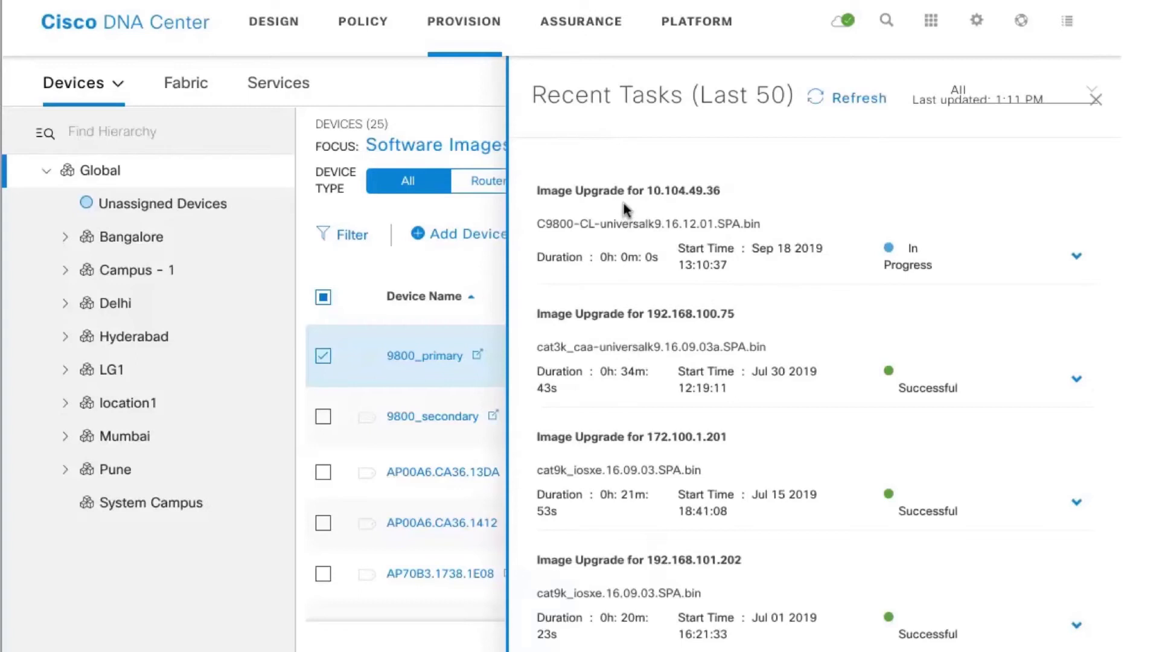
{"action": "left_click", "coordinate": [1077, 260]}
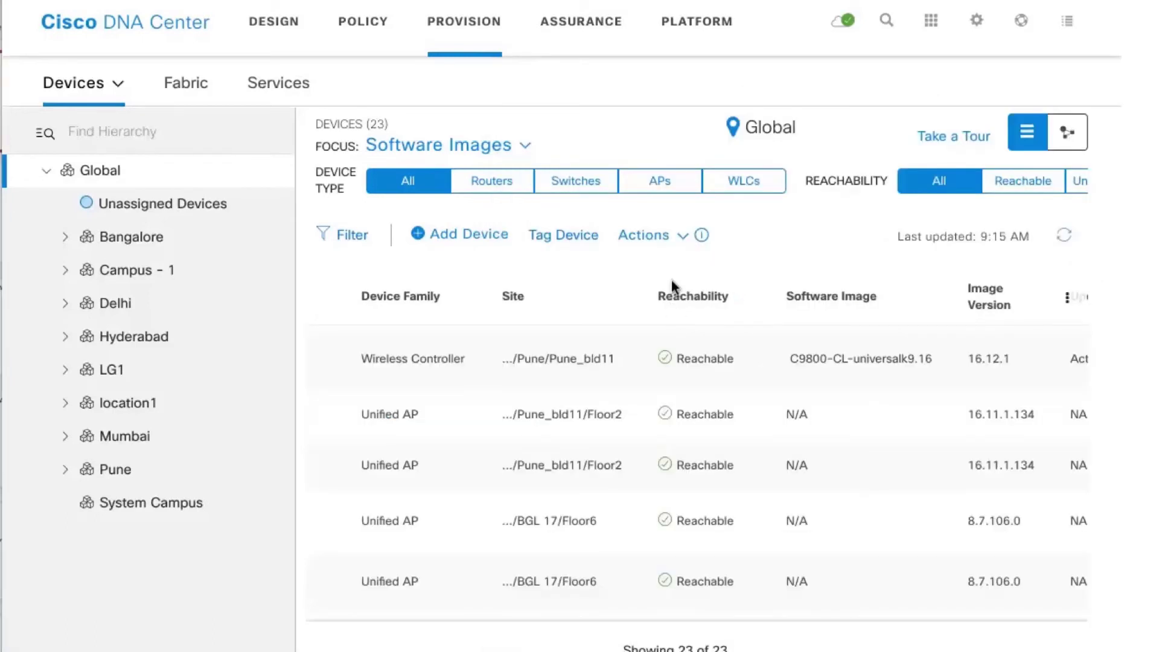
Open Image Update Status and scroll Recent Tasks to the Successful 16.12.01 upgrade of 10.104.49.36.
{"action": "left_click", "coordinate": [679, 239]}
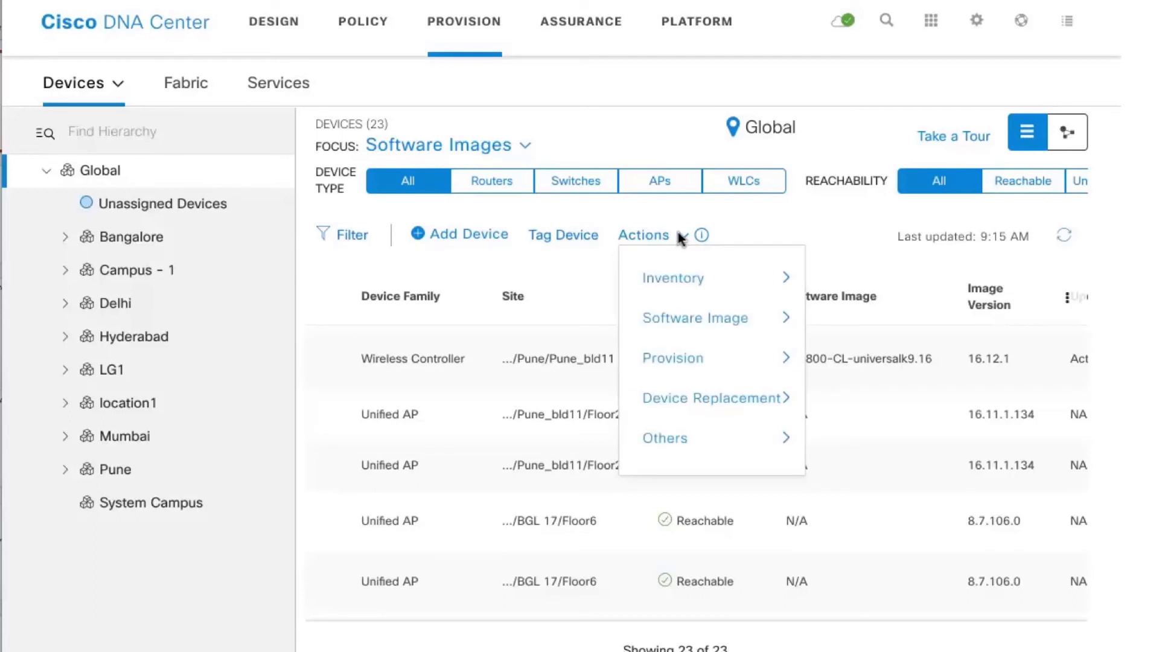
{"action": "mouse_move", "coordinate": [693, 313]}
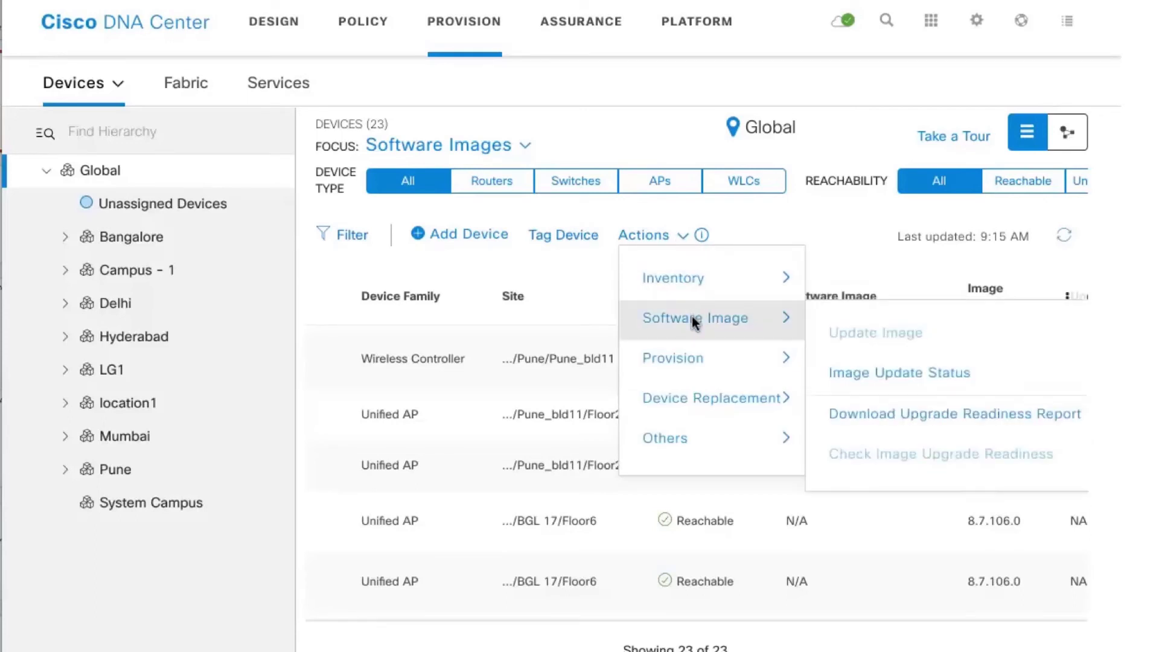
{"action": "left_click", "coordinate": [836, 372]}
{"action": "scroll", "coordinate": [793, 395], "scroll_direction": "down", "scroll_amount": 5}
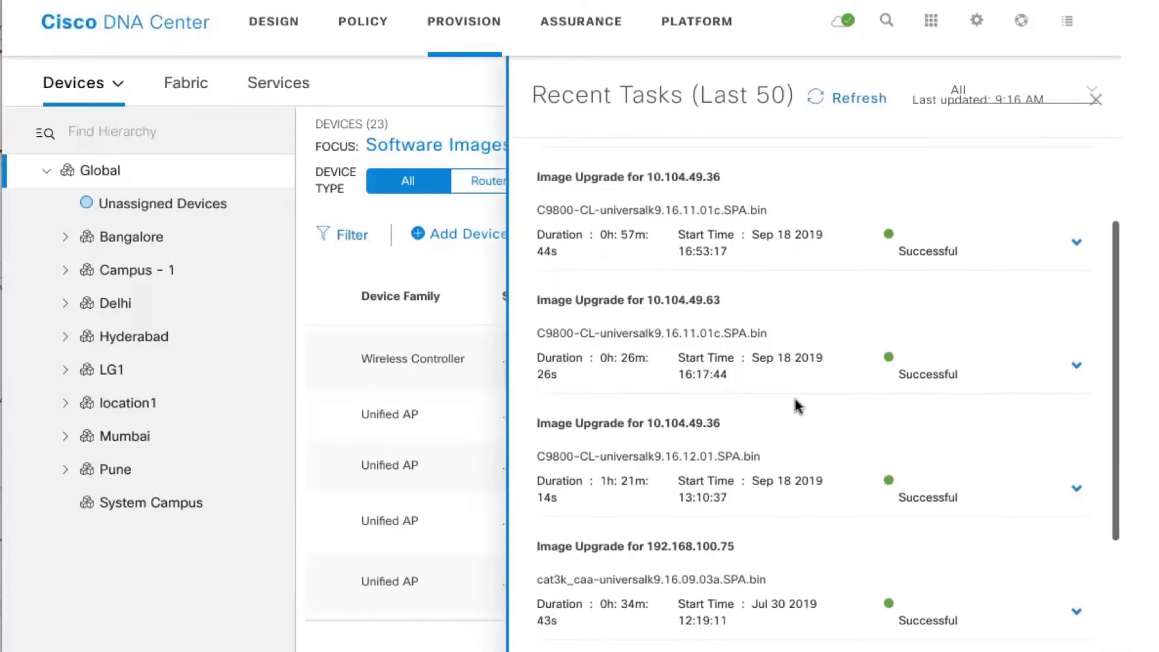
{"action": "scroll", "coordinate": [793, 395], "scroll_direction": "down", "scroll_amount": 3}
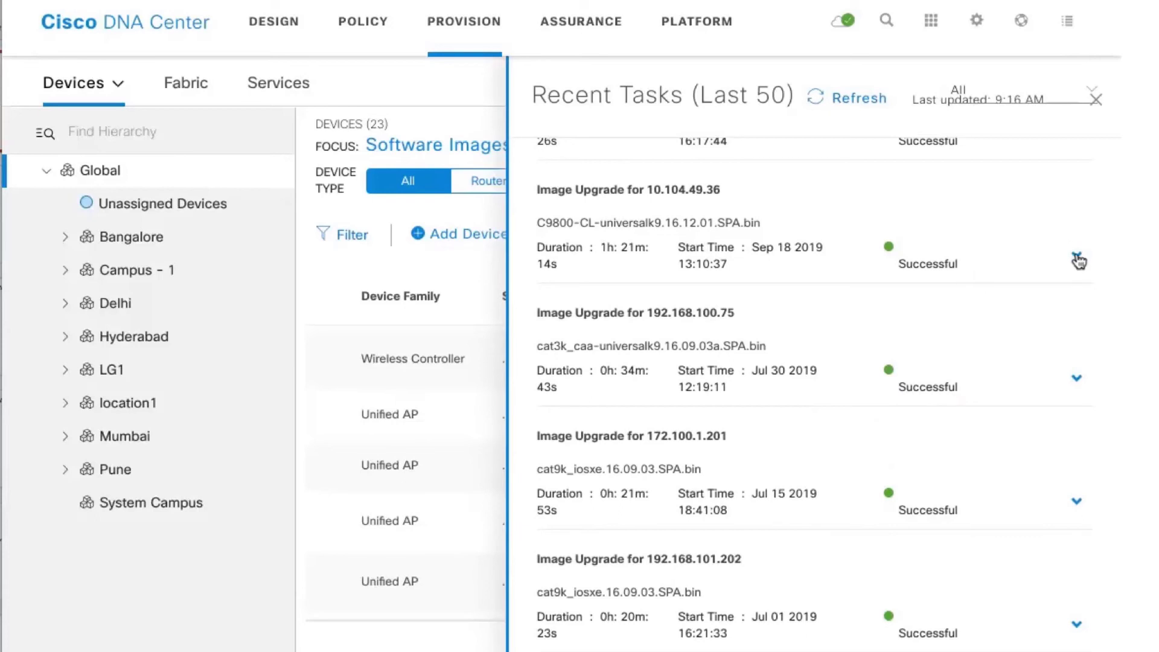
Check the 10.104.49.36 rolling AP status shows all 4 APs SUCCESS, then close it.
{"action": "left_click", "coordinate": [1077, 260]}
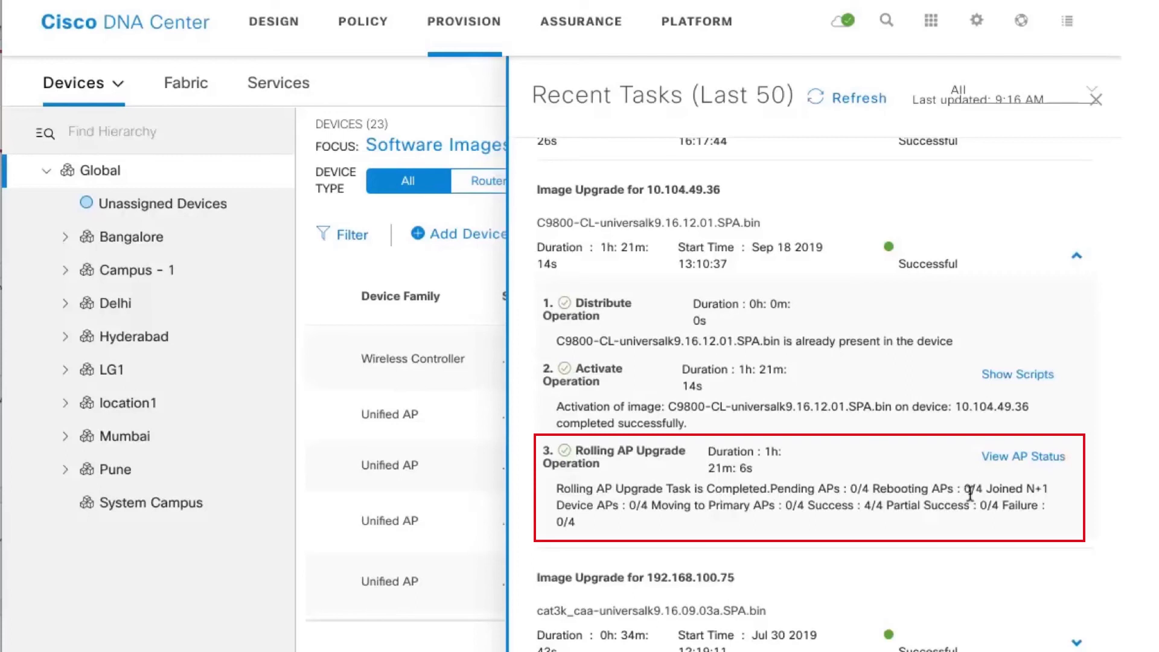
{"action": "left_click", "coordinate": [1011, 457]}
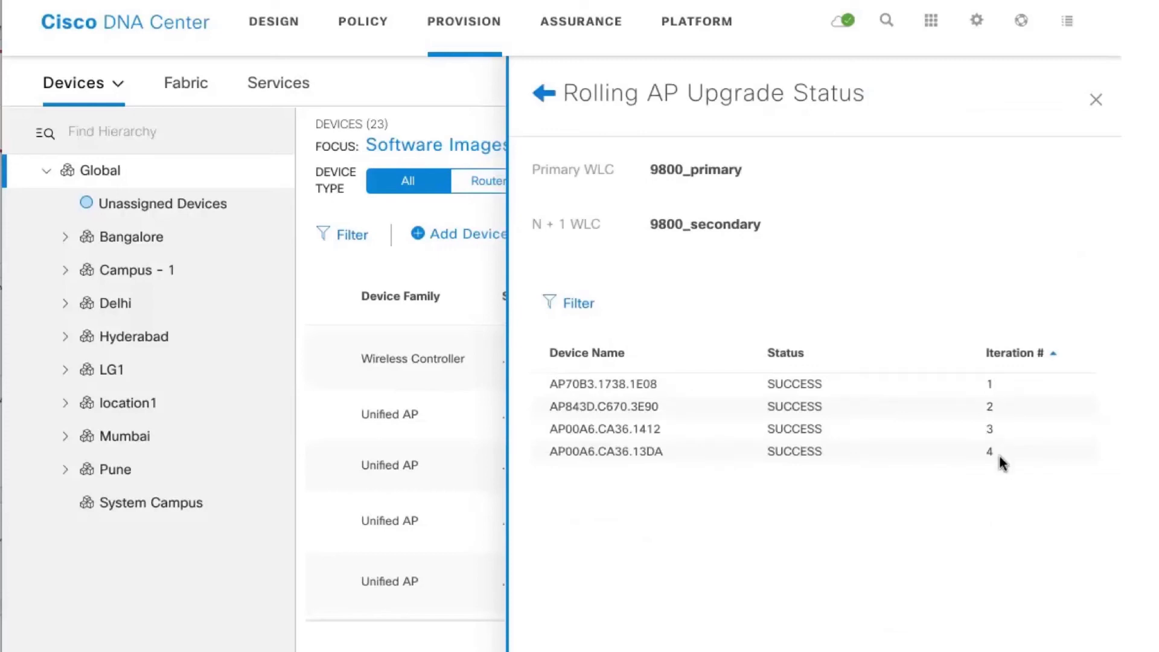
{"action": "left_click", "coordinate": [1097, 101]}
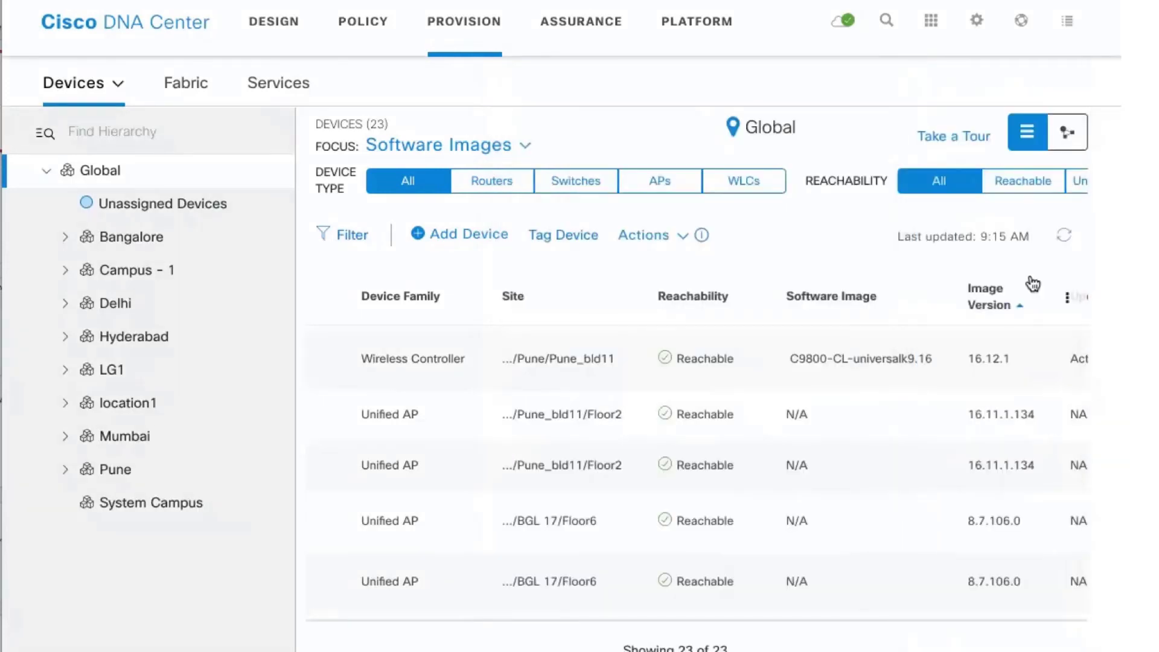